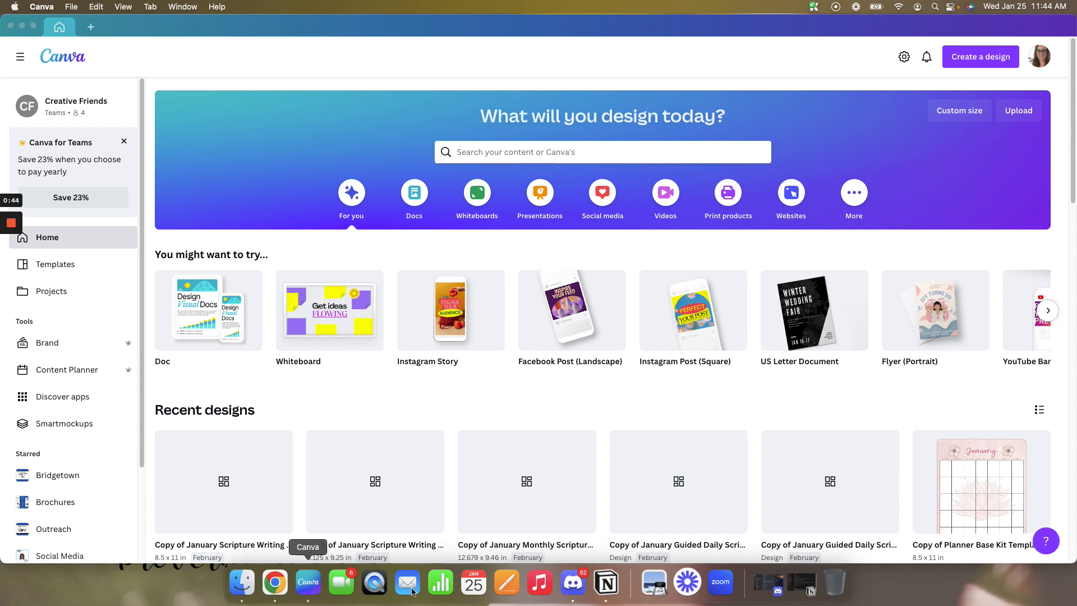
Open the February Eternal Love Monthly Guided Daily Scripture Writing CSV from the Downloads folder in Finder.
click(241, 594)
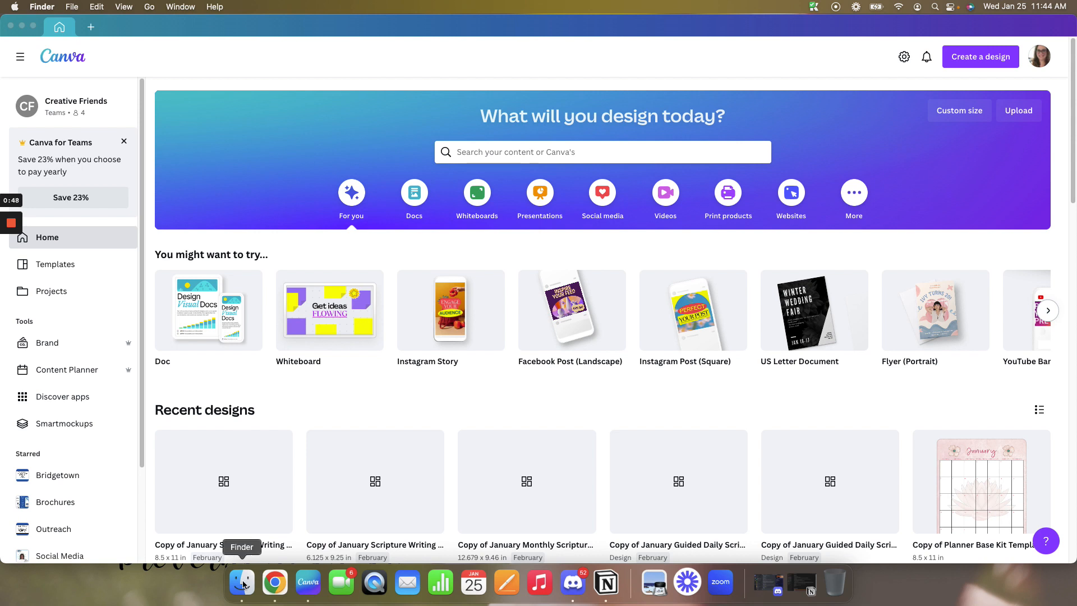
click(242, 583)
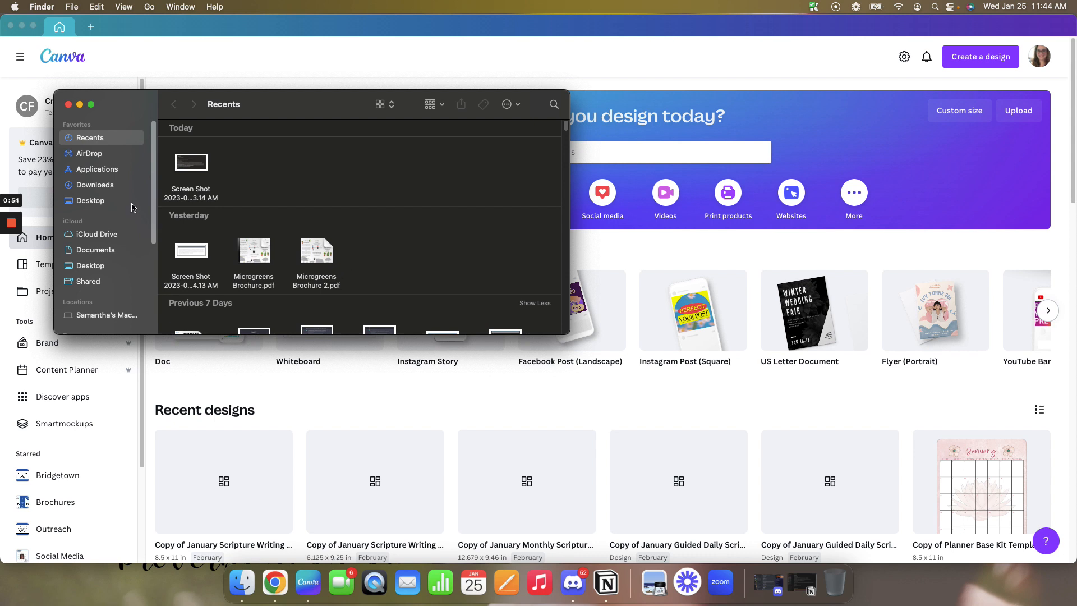
click(95, 186)
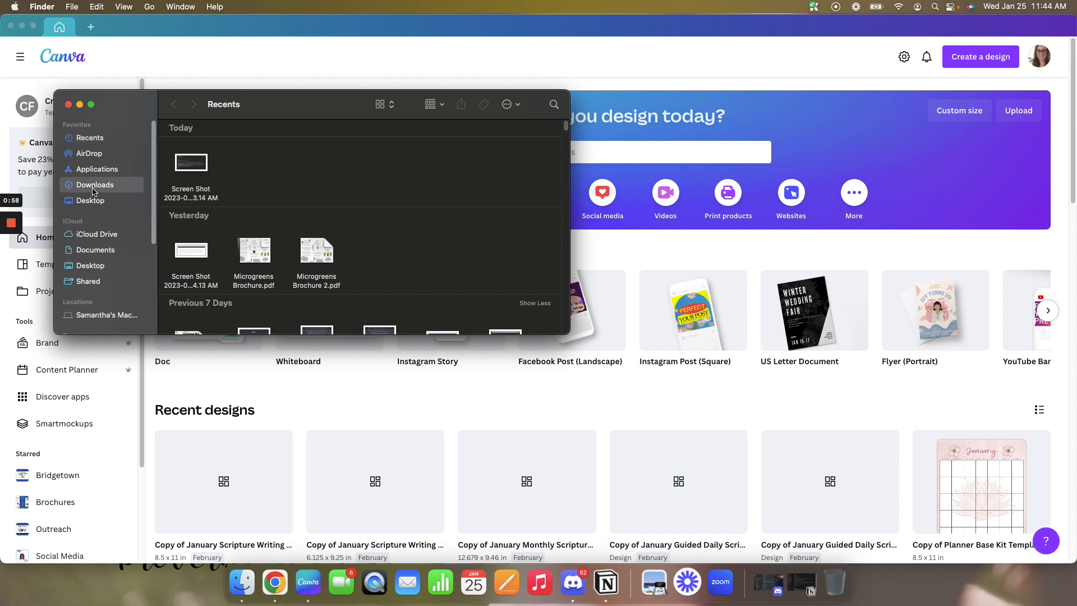
click(196, 155)
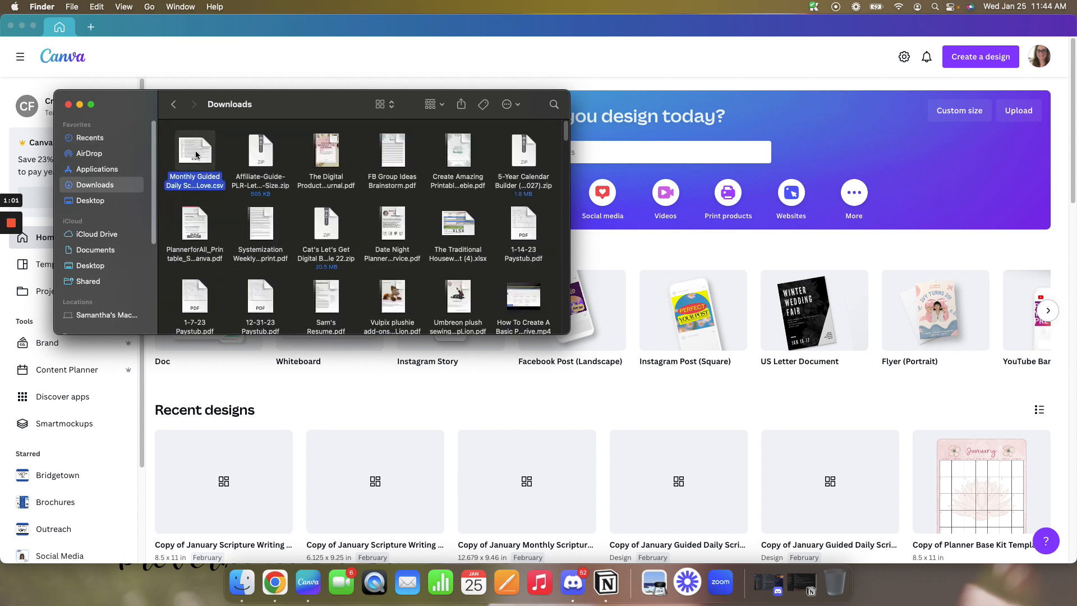
double_click(195, 155)
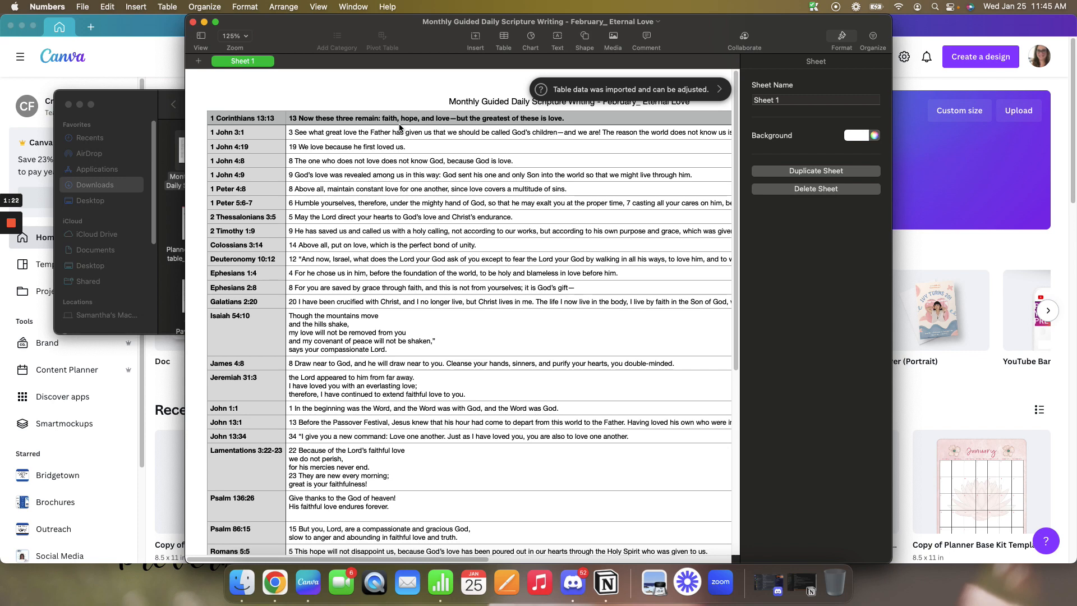
Close the CSV spreadsheet and the Downloads window, and quit Numbers.
click(192, 21)
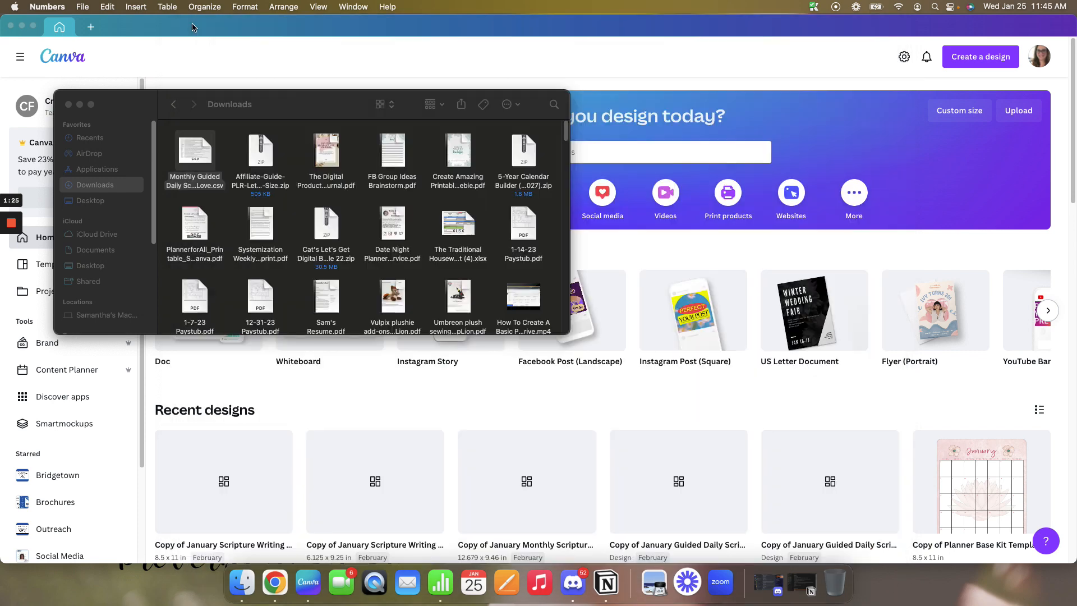
click(69, 105)
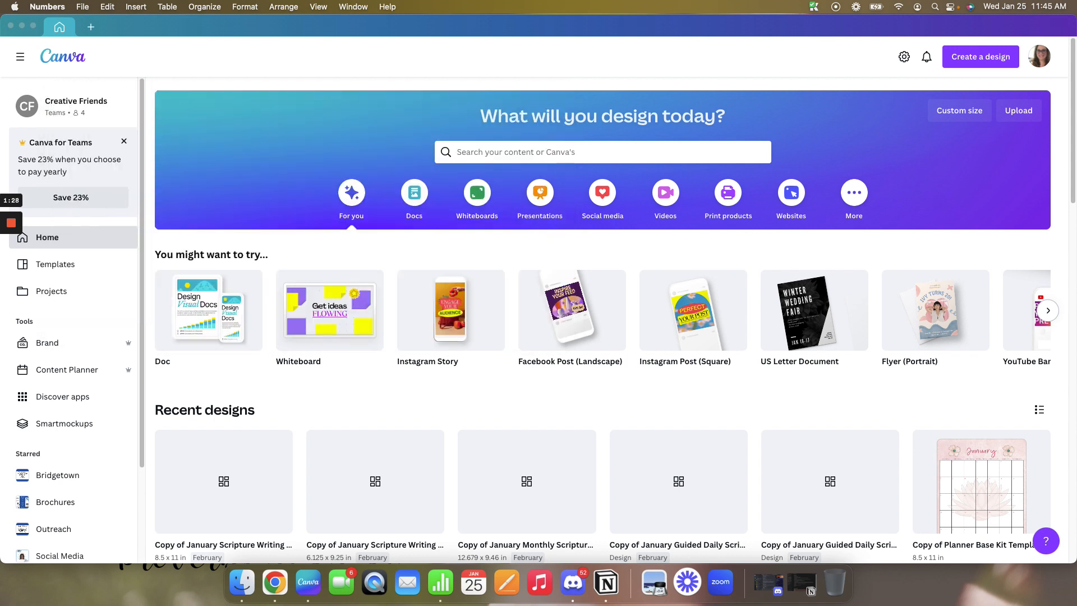
key(super+q)
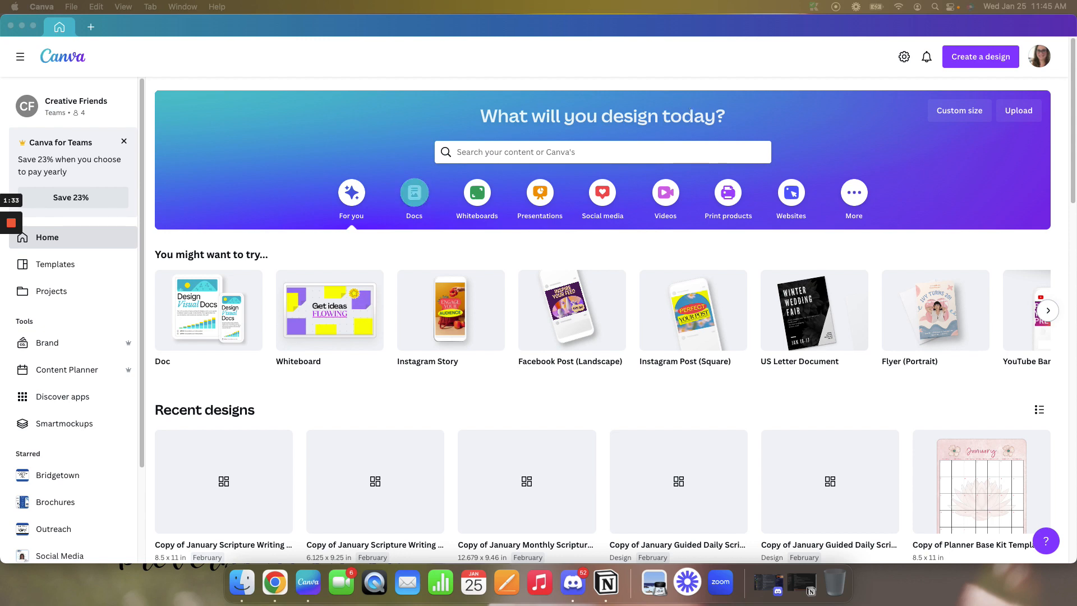
Bring the Google Sheets browser window into view and review the verses and references on the February: Eternal Love sheet.
drag(206, 282, 440, 219)
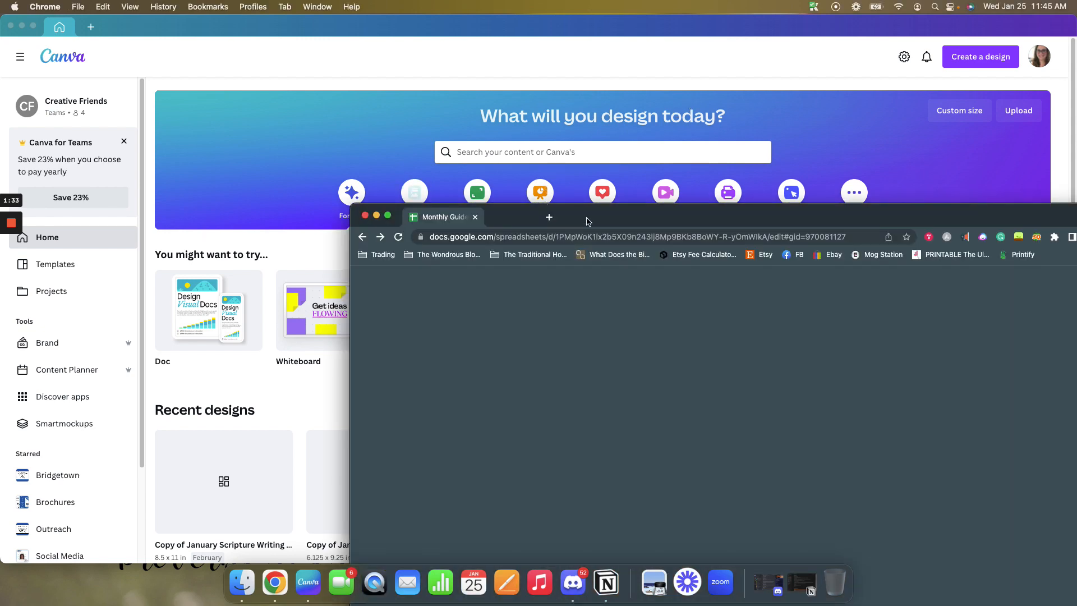
drag(633, 219, 394, 75)
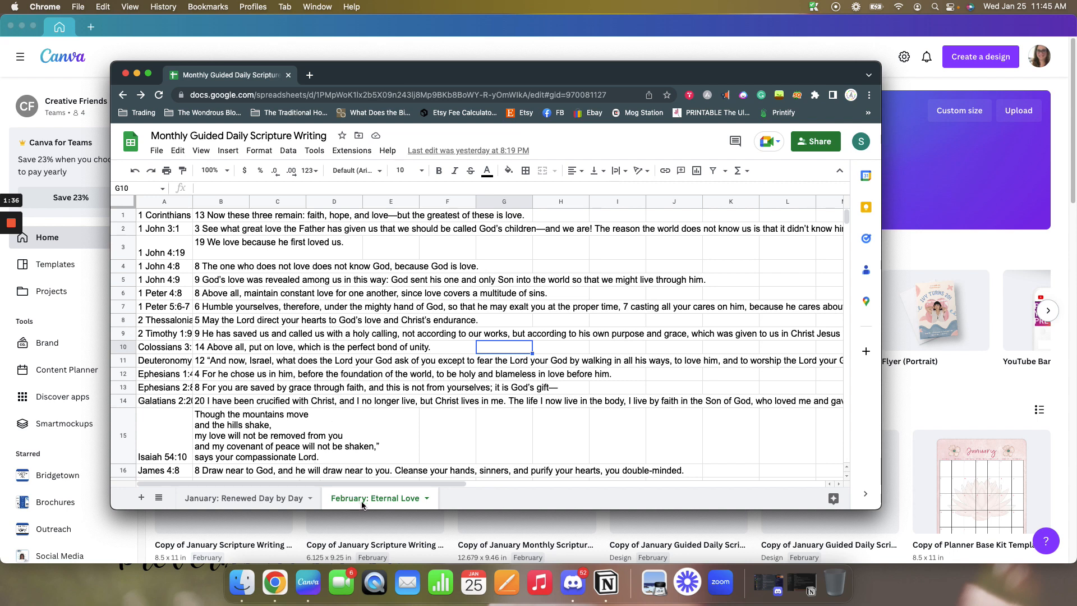
scroll(199, 337, down, 3)
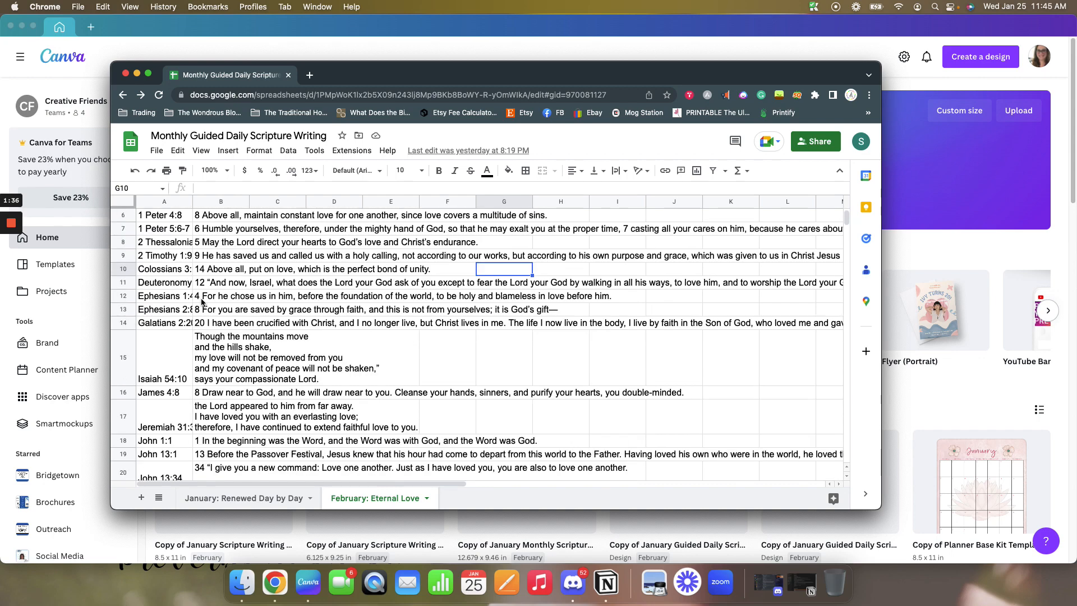
scroll(202, 302, down, 3)
scroll(202, 302, up, 5)
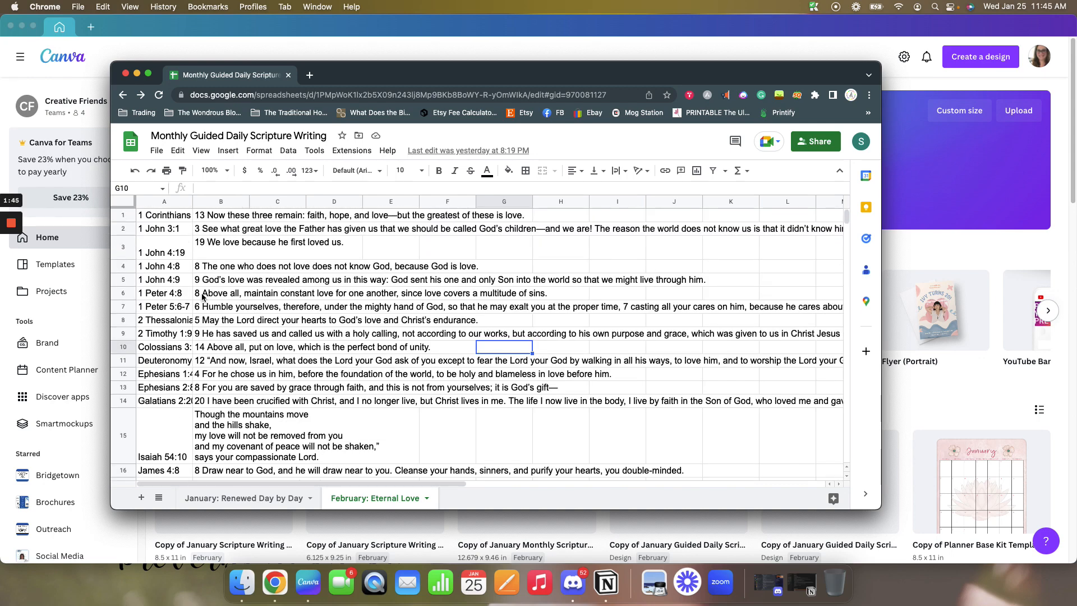
scroll(203, 298, down, 6)
scroll(201, 289, up, 6)
Show the spreadsheet's download formats, including Comma Separated Values, and move the browser window out of the way.
click(157, 151)
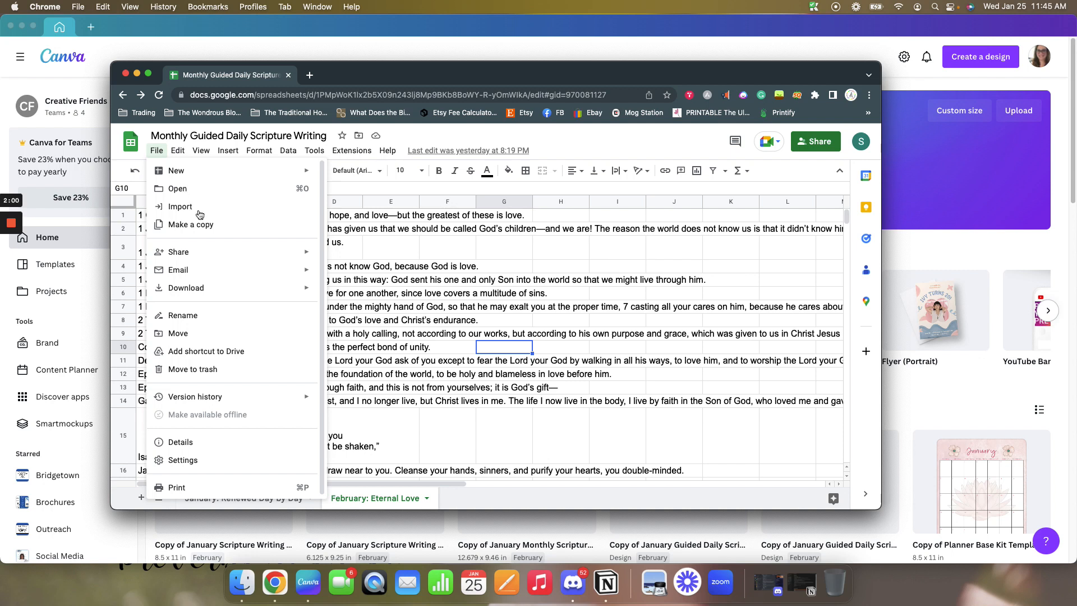
mouse_move(269, 295)
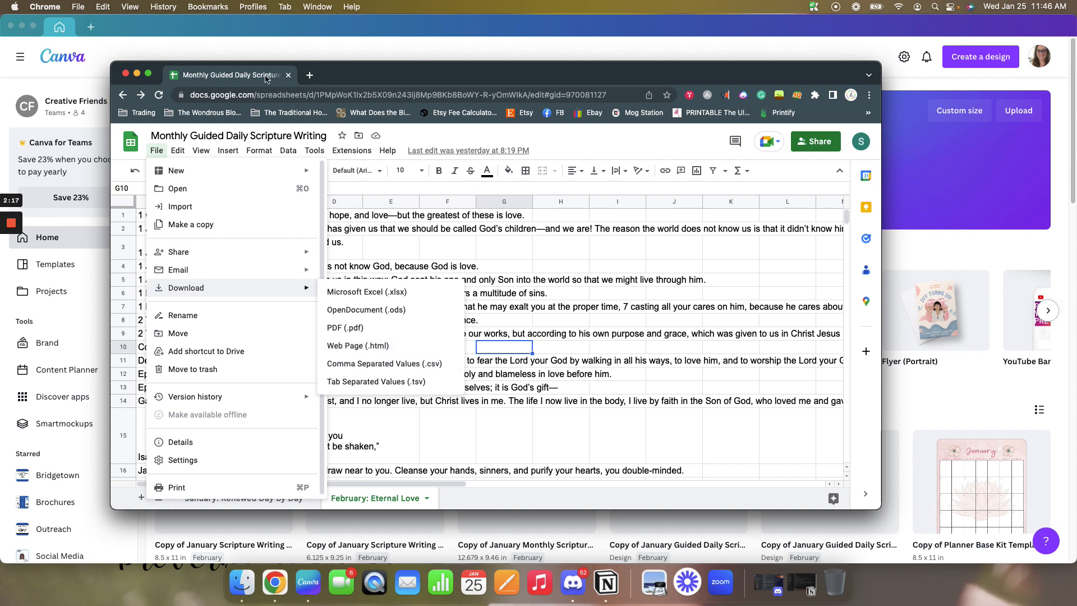
drag(265, 77, 0, 287)
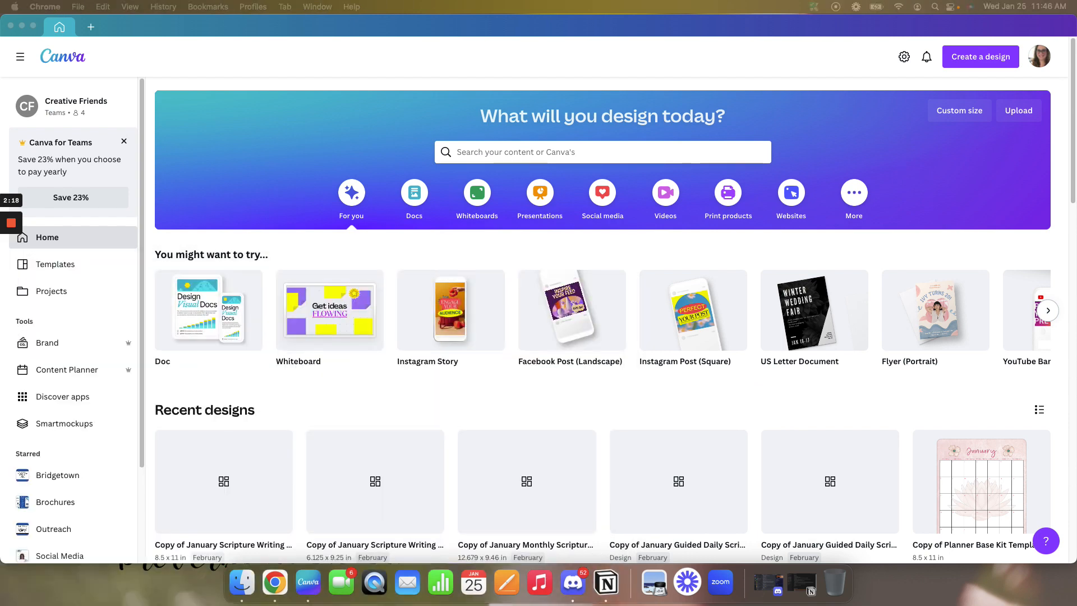
Switch to Canva and create a new blank Instagram Post (Square) design.
click(341, 248)
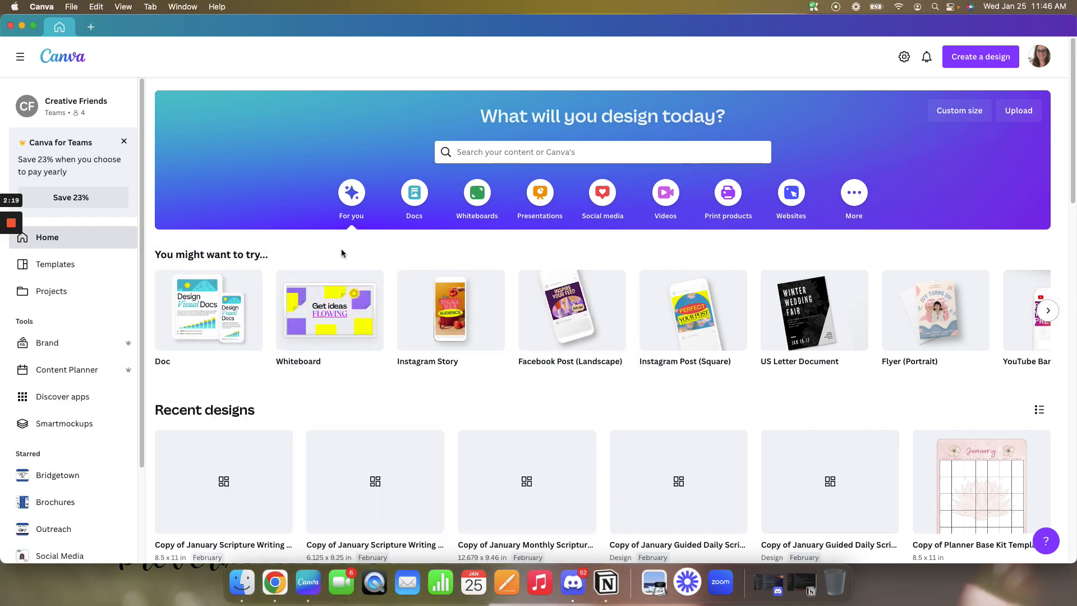
scroll(341, 253, down, 3)
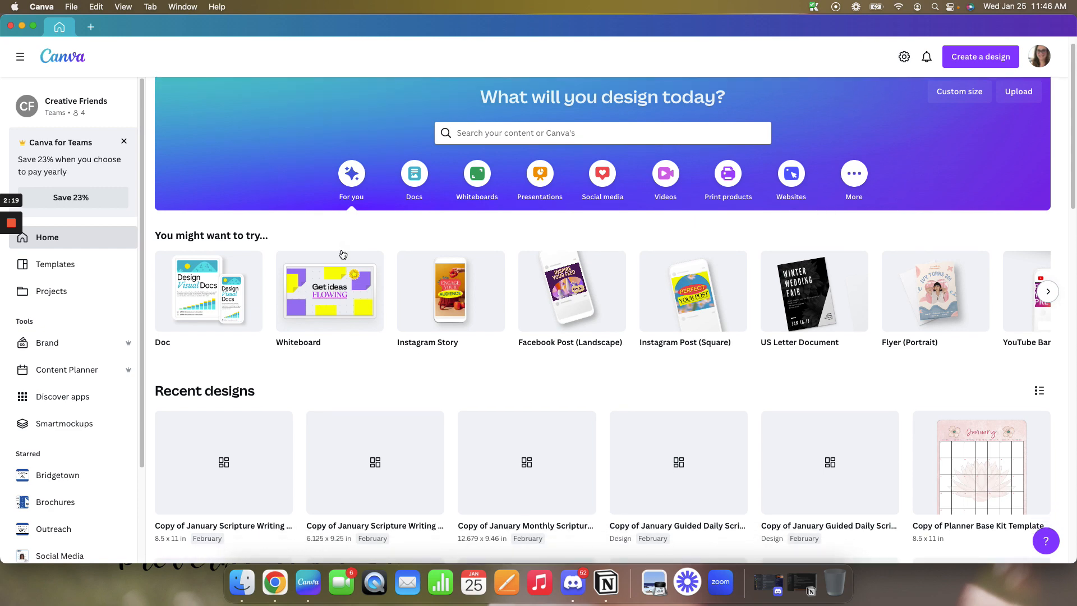
scroll(332, 291, down, 3)
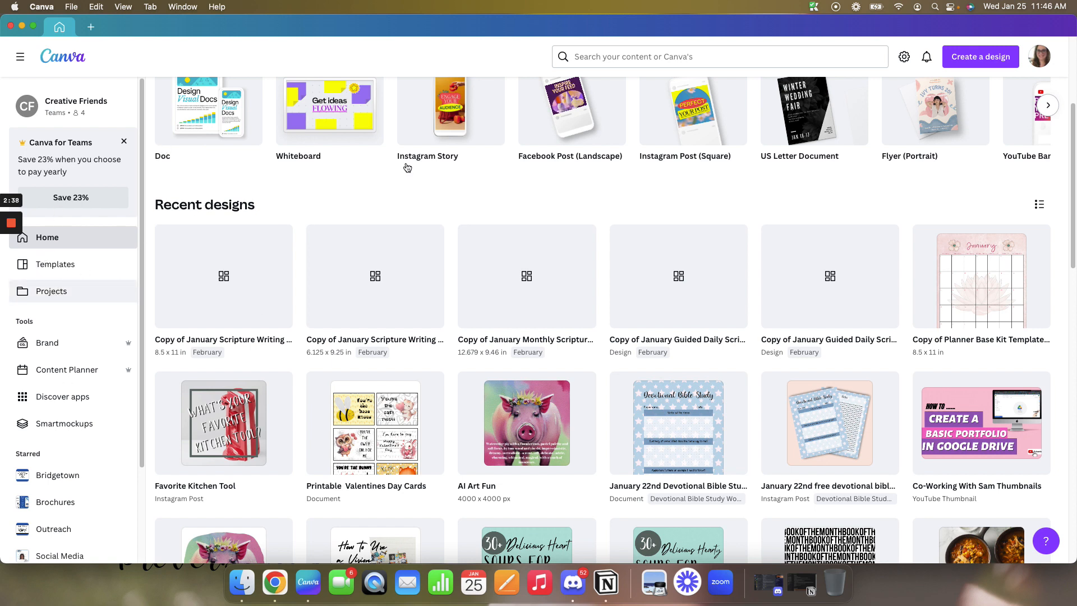
click(983, 62)
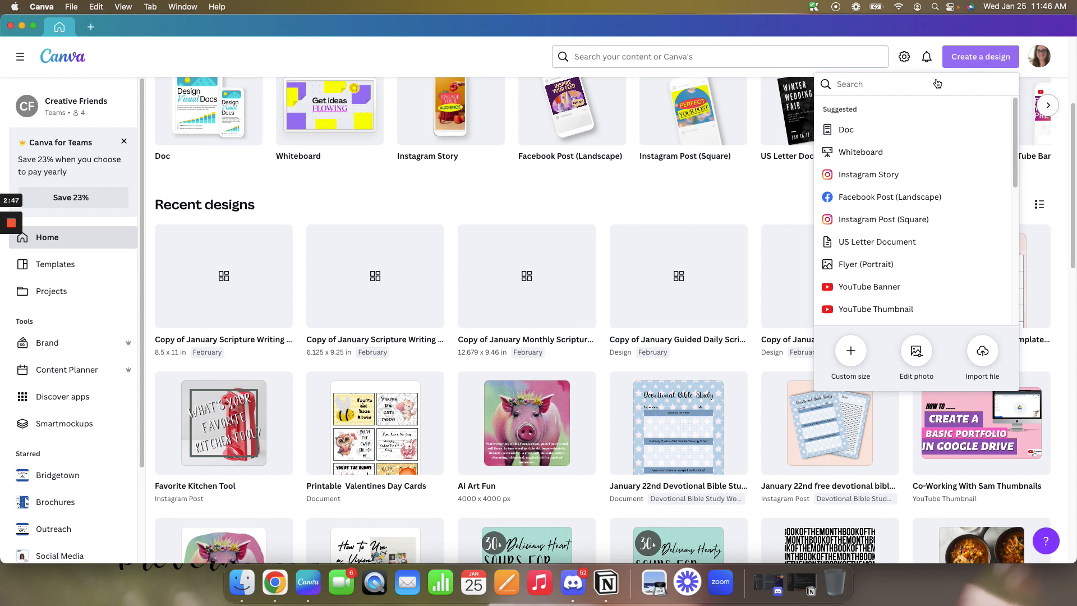
click(863, 221)
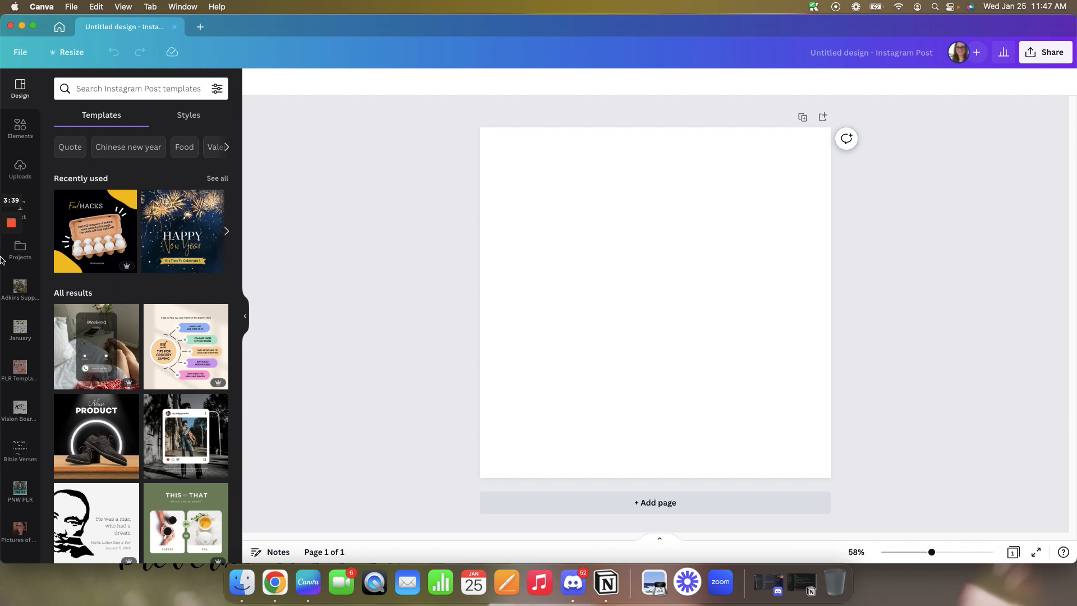
Shift the Canva window clear of the recorder and browse the projects to The Traditional Housewife's Monthly Scripture Writing Plans folder.
mouse_move(21, 254)
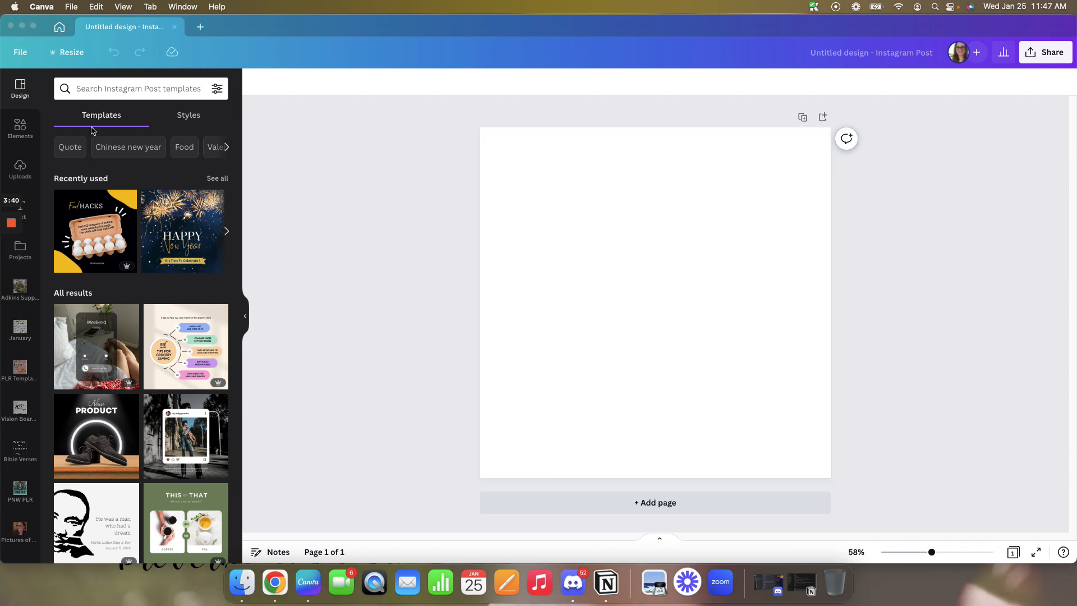
drag(261, 27, 282, 27)
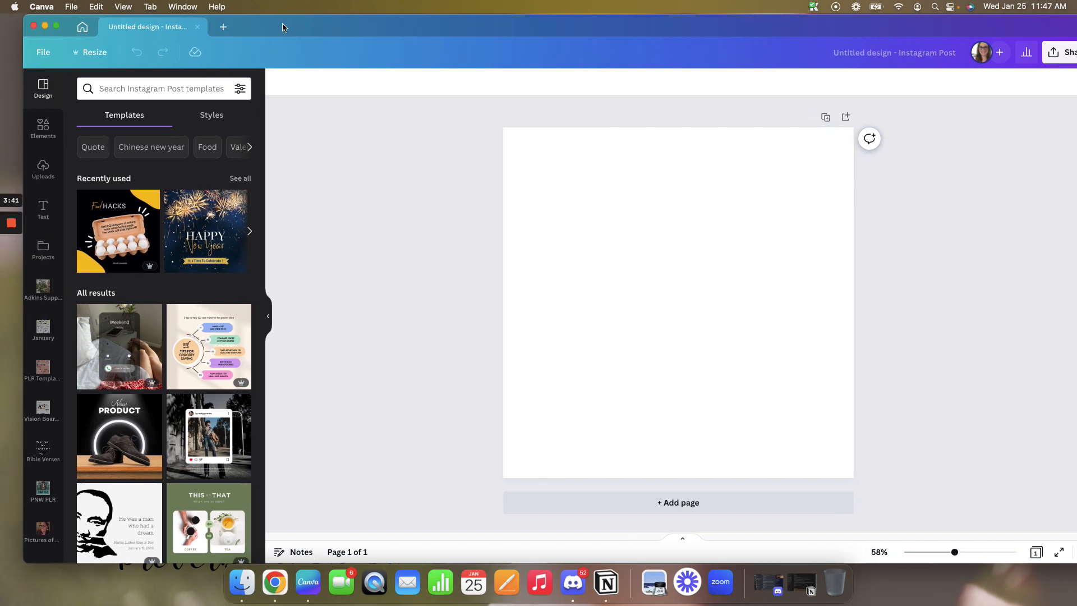
click(44, 248)
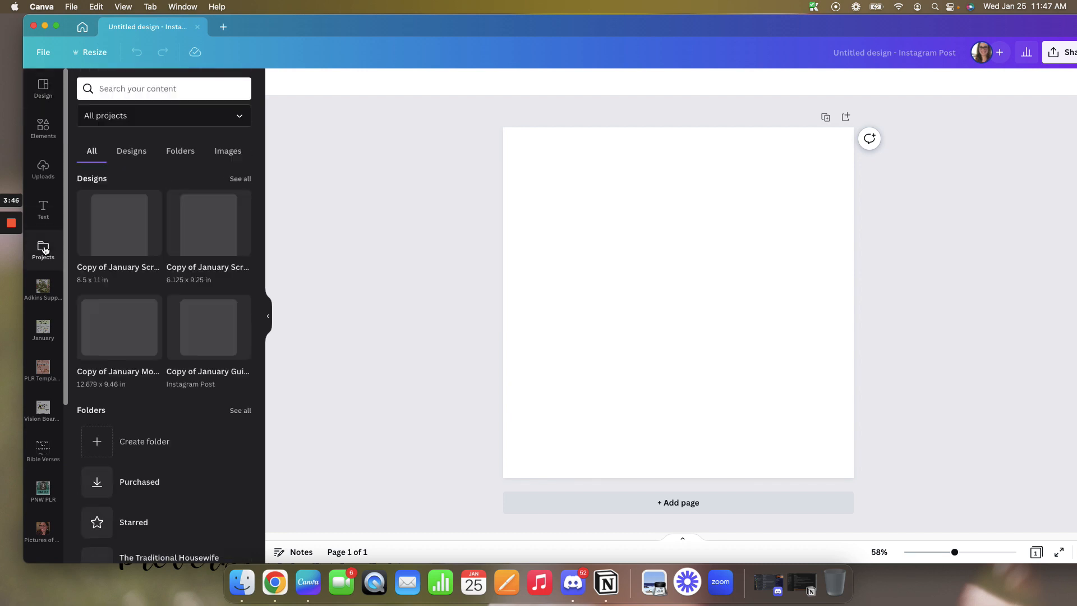
click(138, 159)
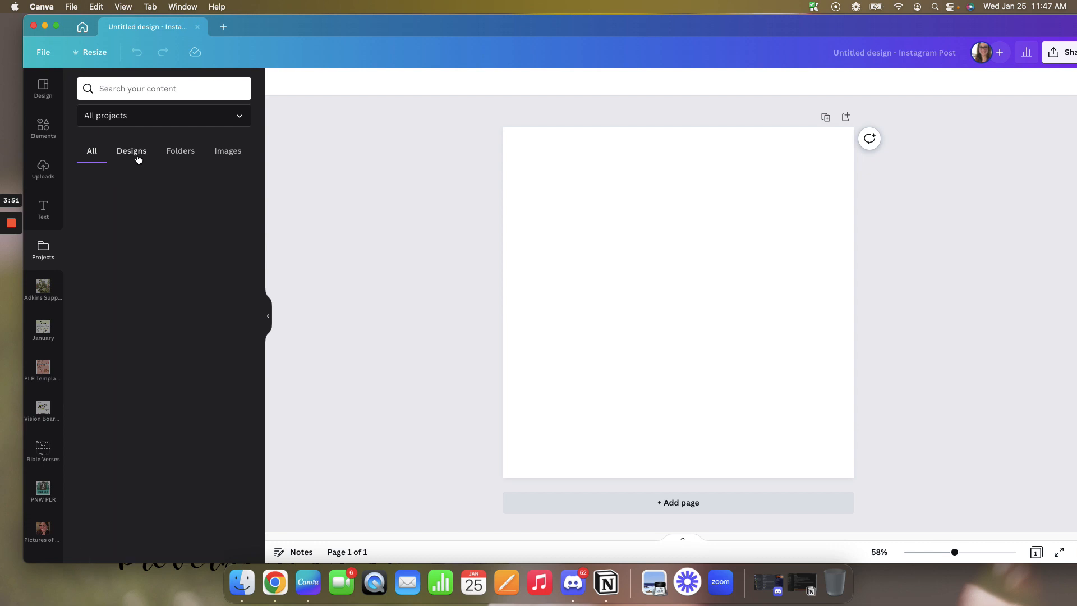
click(180, 155)
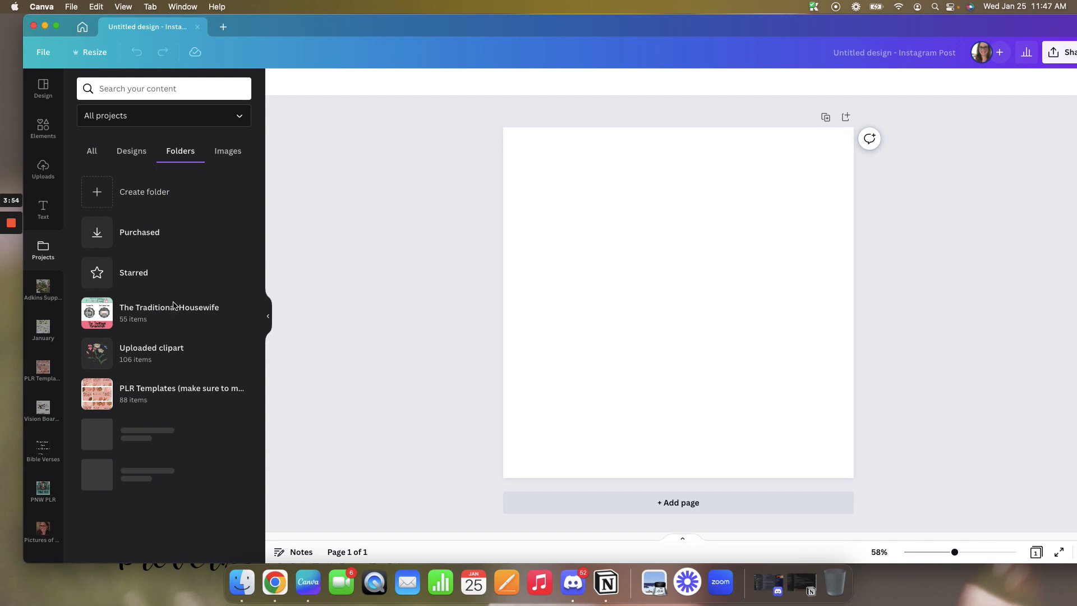
click(173, 307)
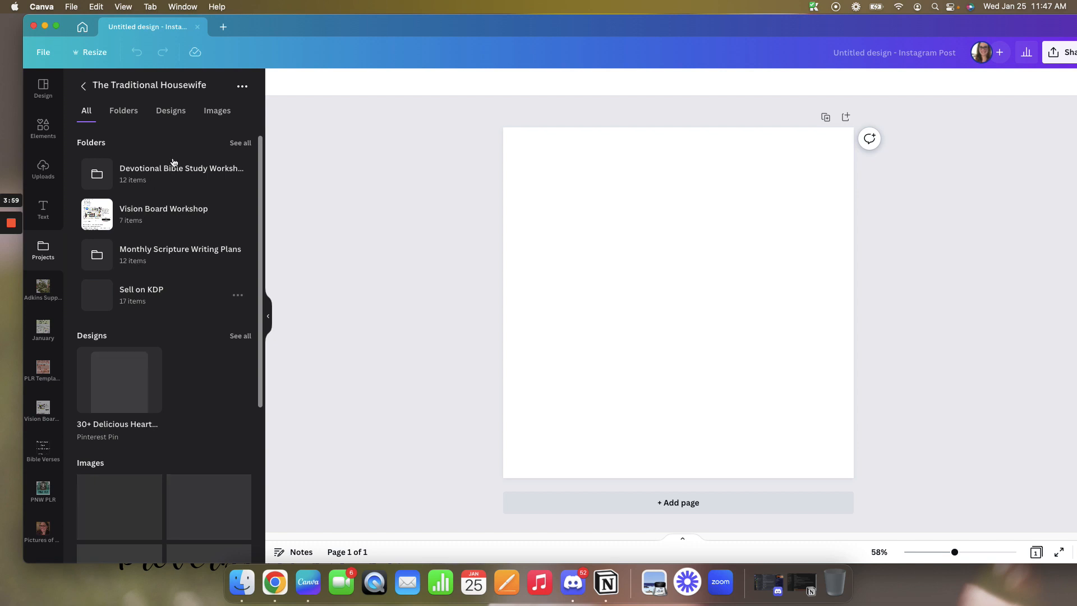
click(150, 254)
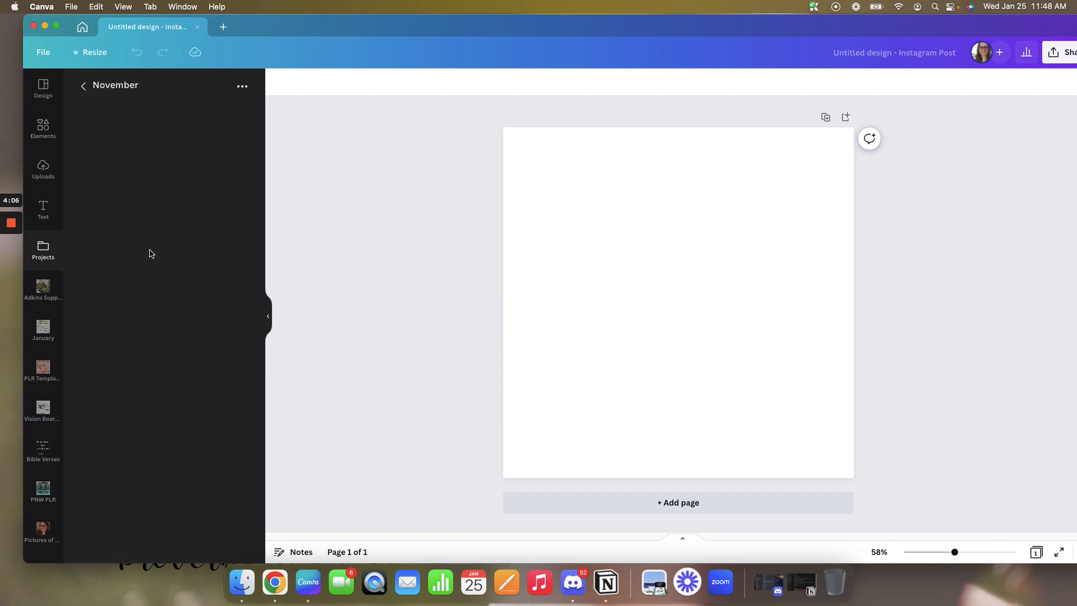
click(84, 86)
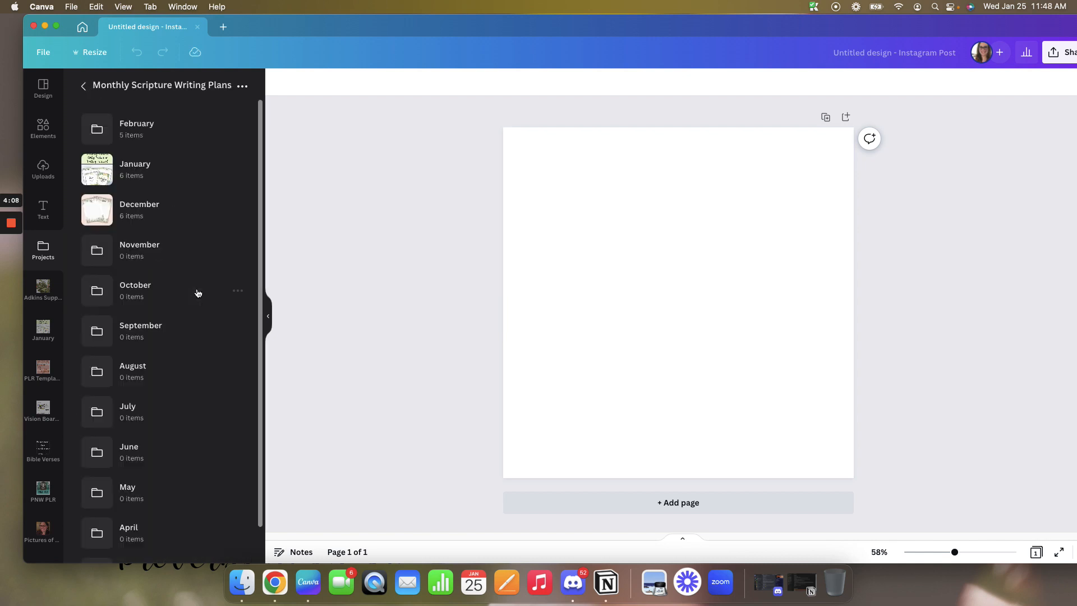
Apply the first page of the January folder's Daily January Scripture Writing design to the blank page.
click(145, 210)
click(133, 164)
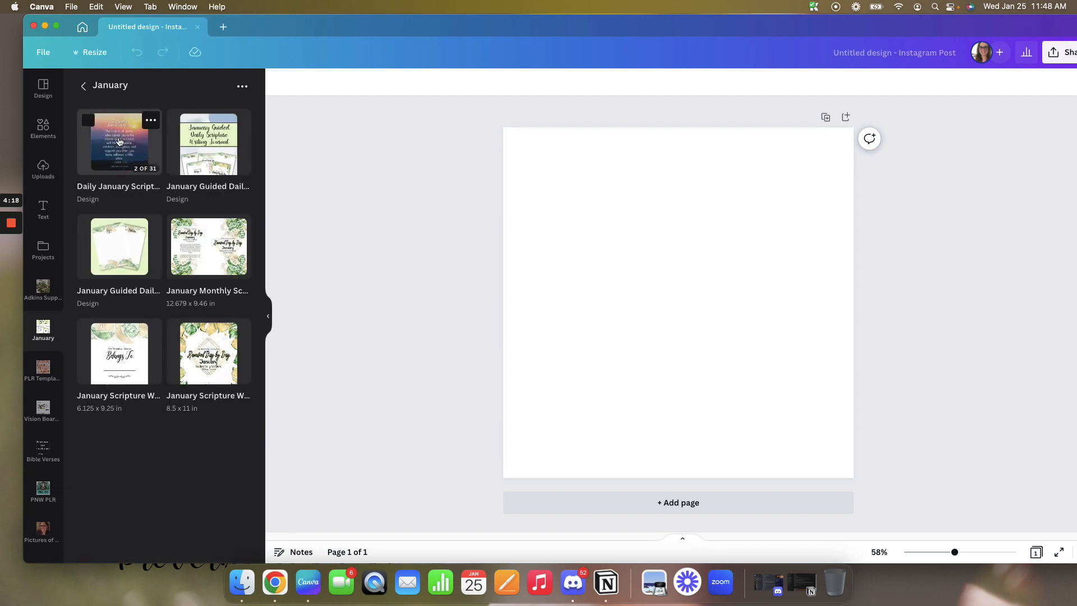
click(120, 153)
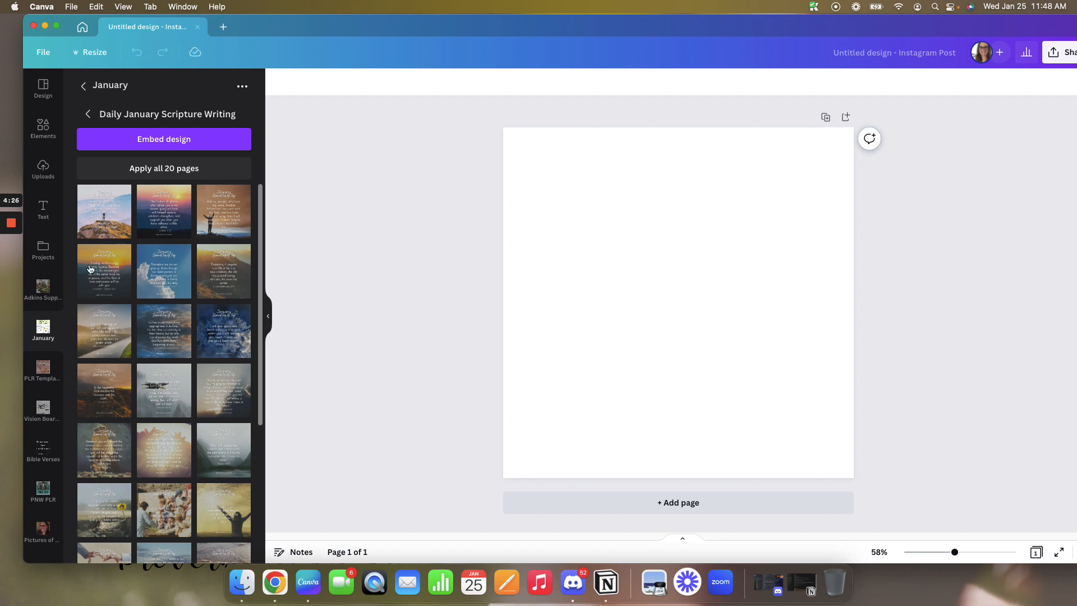
click(107, 221)
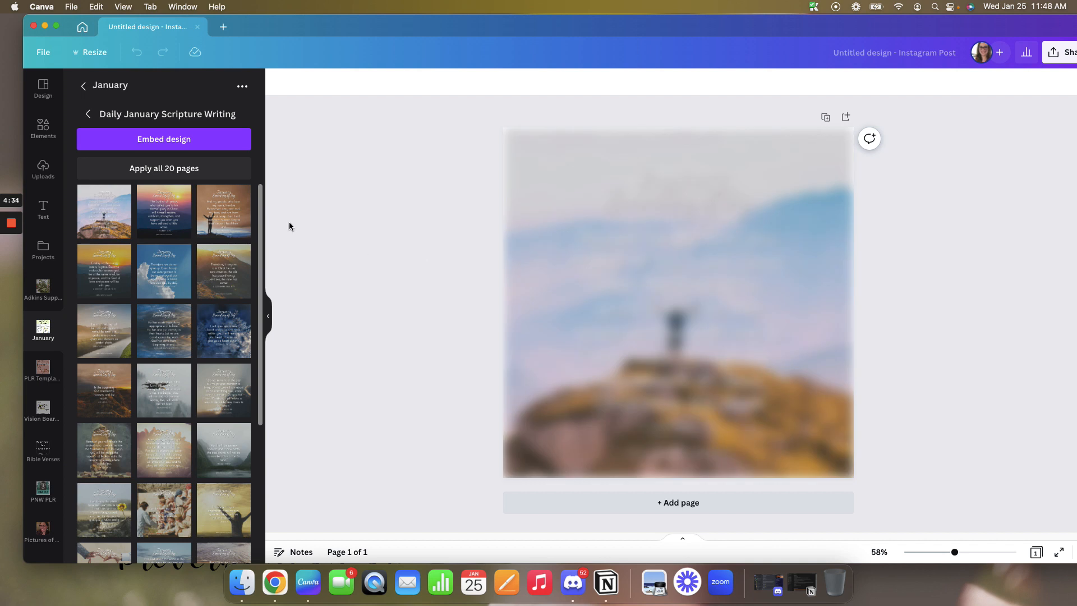
click(84, 88)
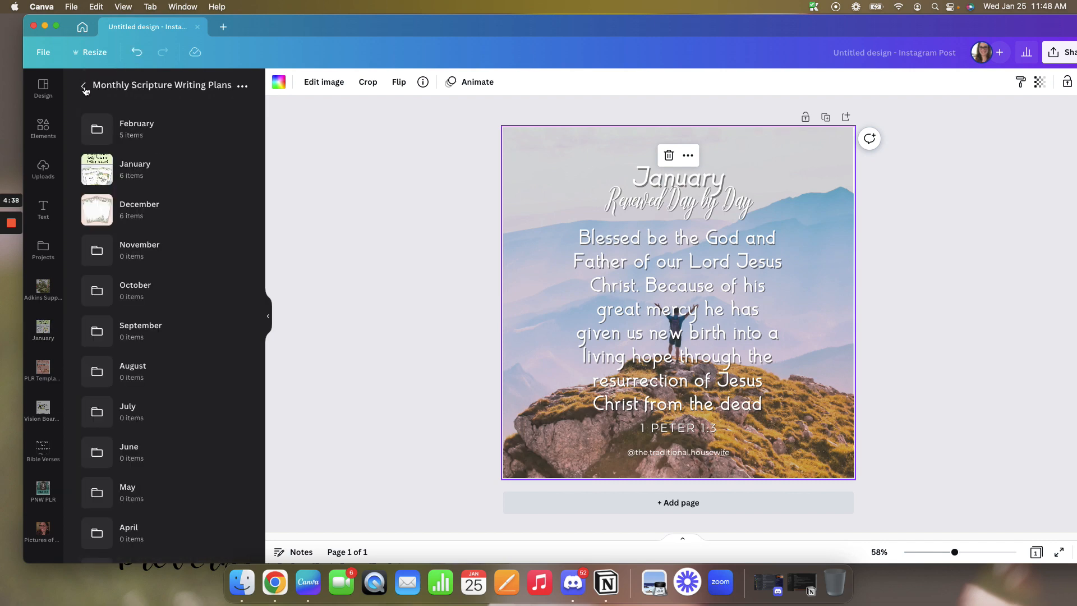
click(84, 88)
click(84, 88)
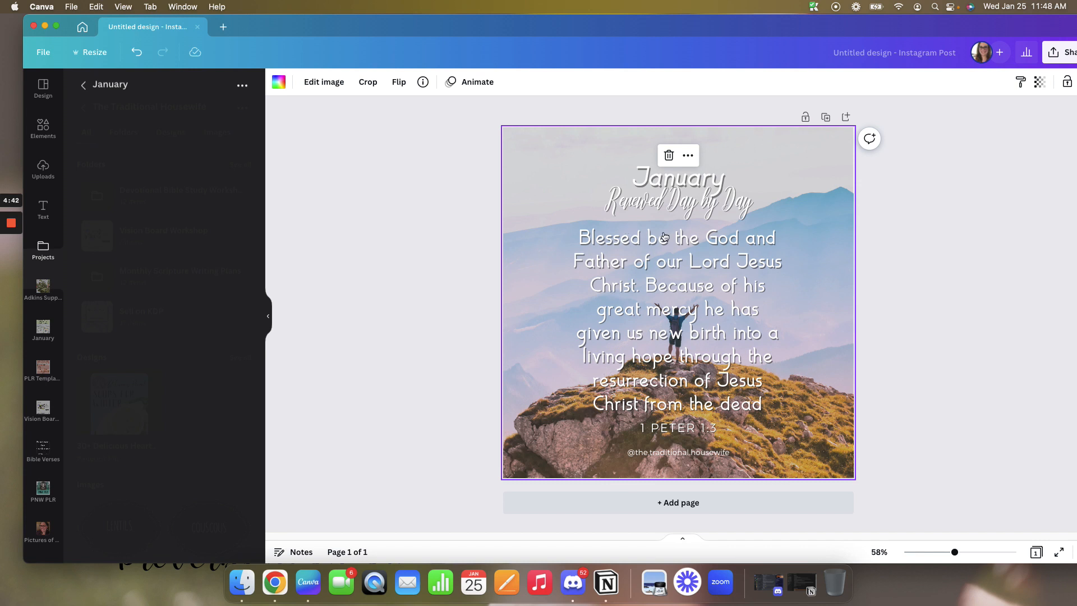
Replace the January title at the head of the post with February.
click(672, 180)
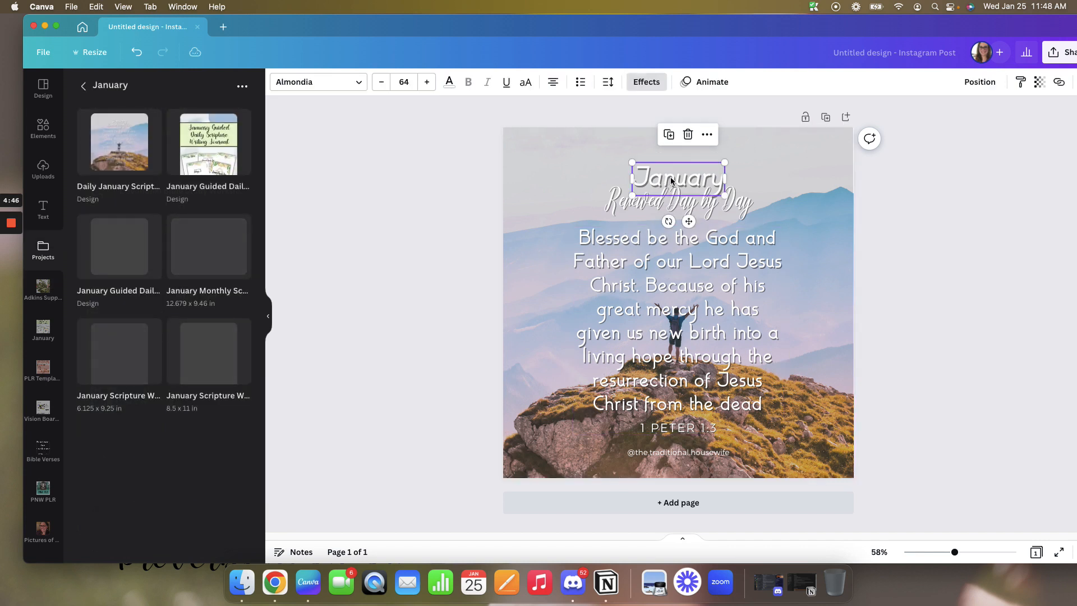
double_click(671, 179)
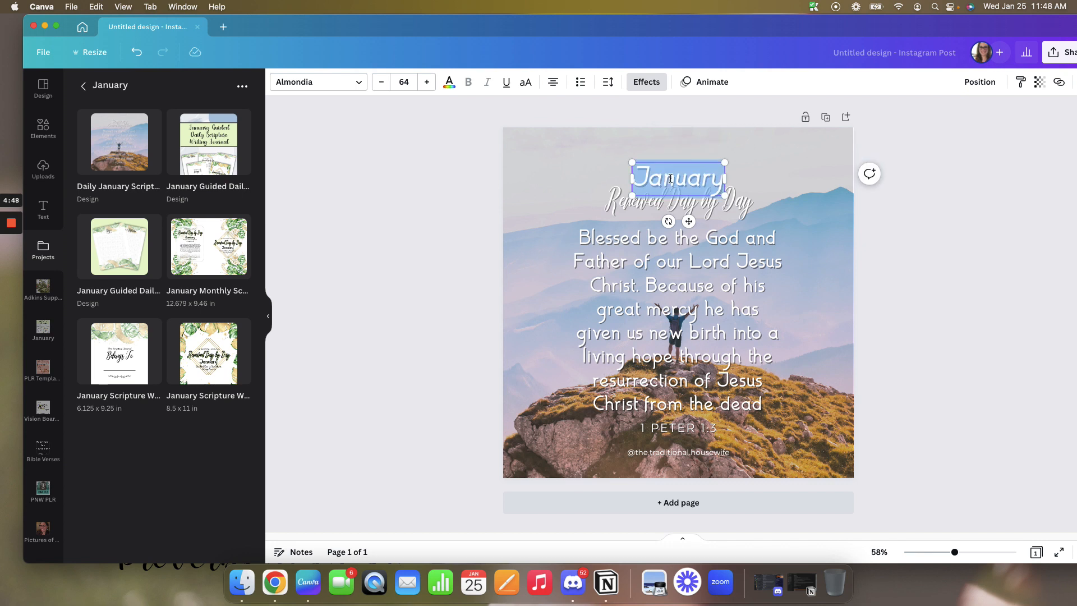
text(Februar)
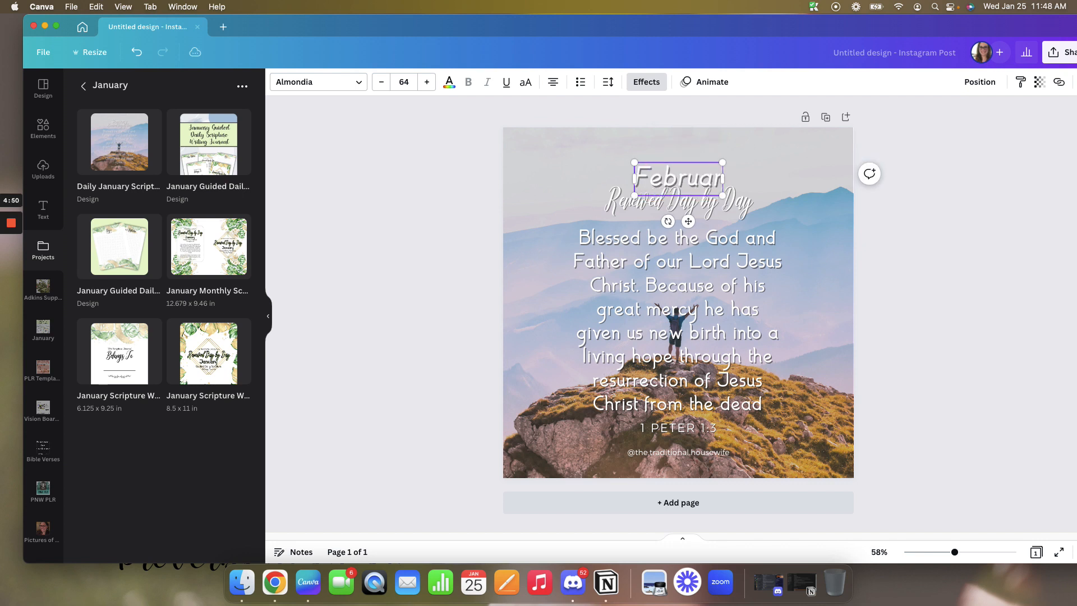
text(y)
Replace the Renewed Day by Day subtitle with Eternal Love.
click(645, 208)
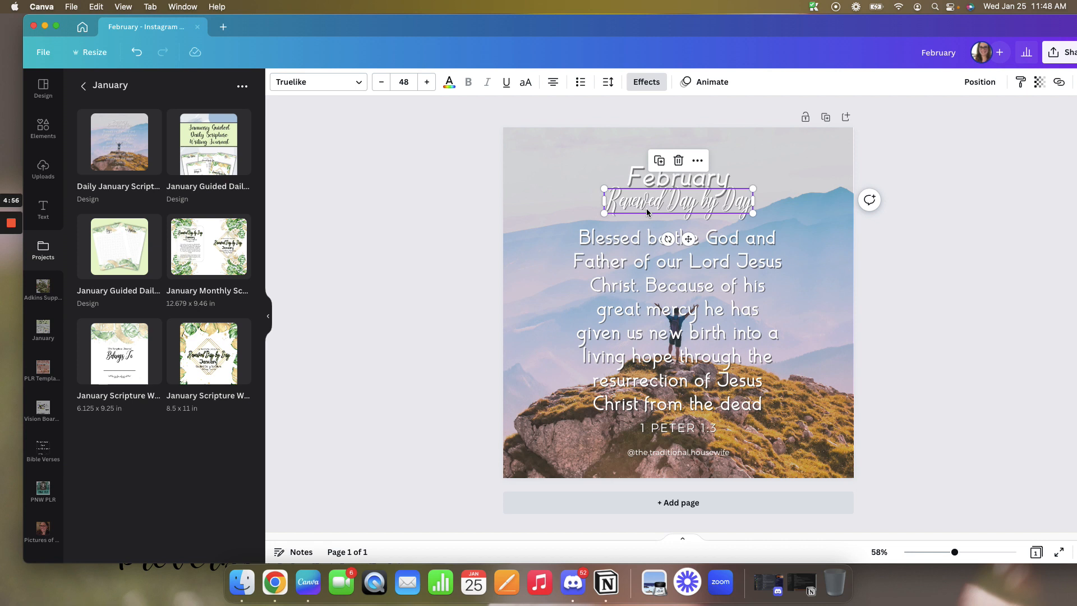
double_click(648, 209)
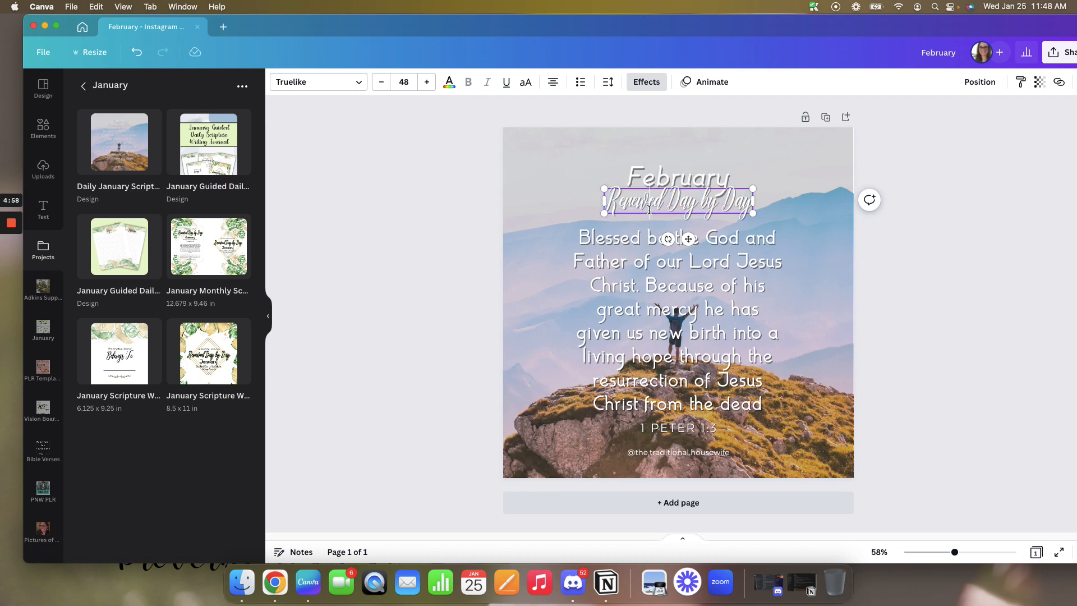
text(Eternal Love)
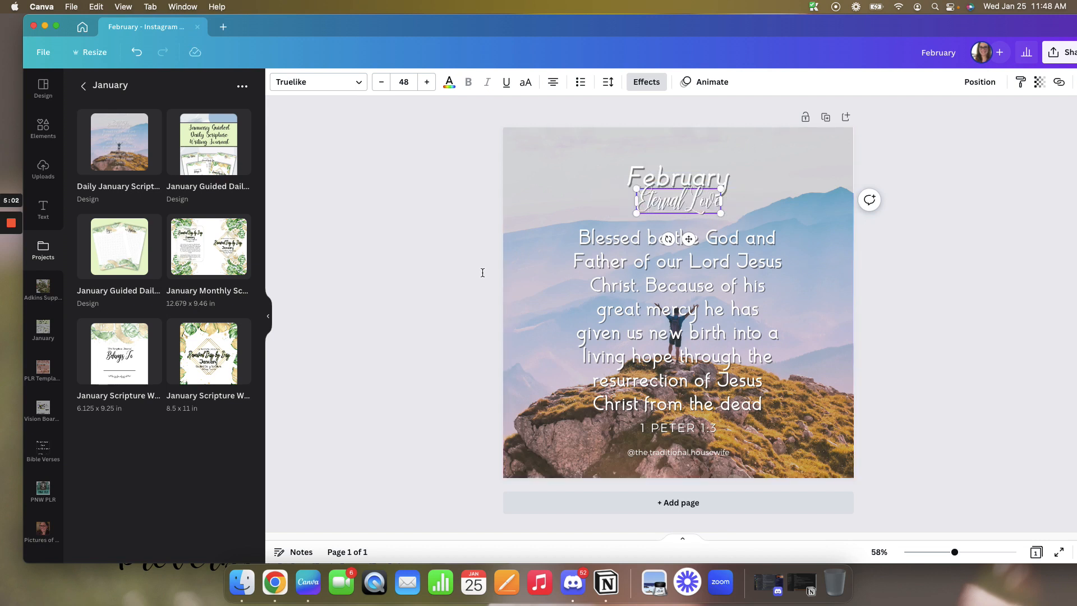
click(510, 292)
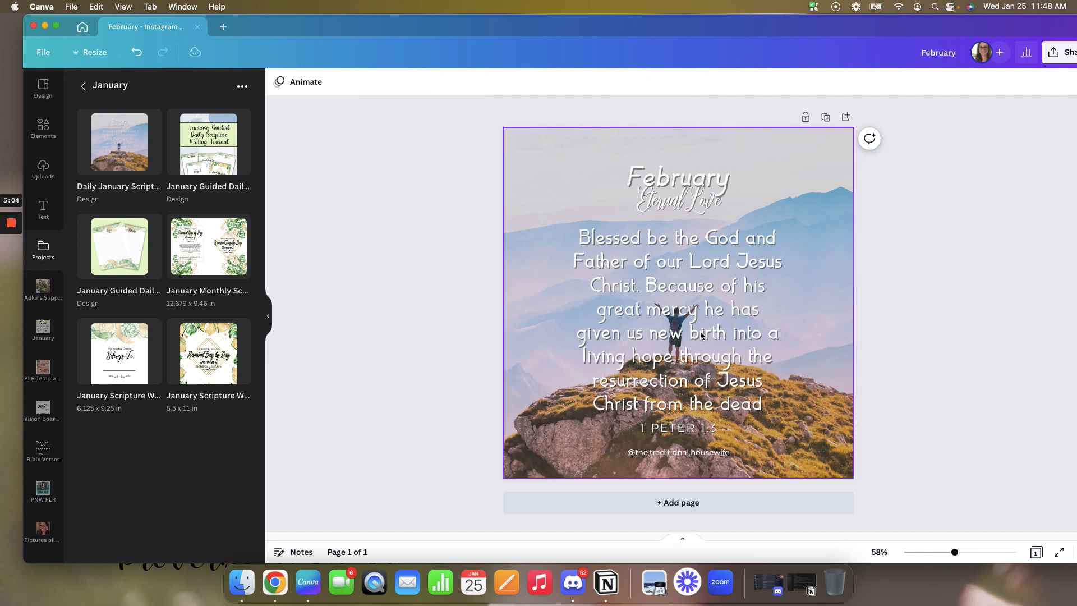
Set the February title's font size to 48 and the Eternal Love subtitle's to 64.
click(671, 178)
click(673, 202)
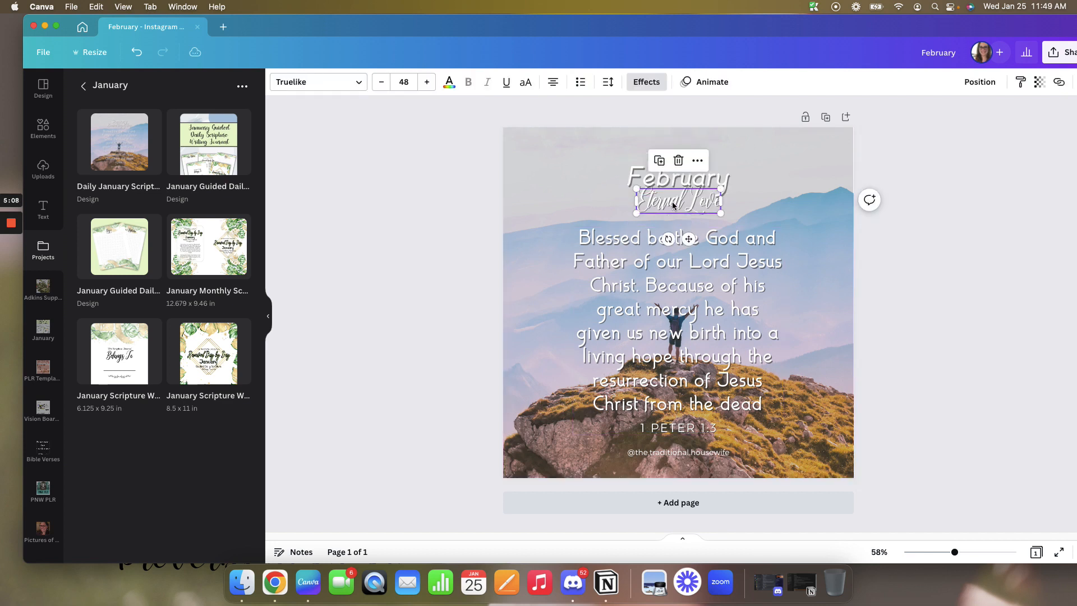
click(658, 193)
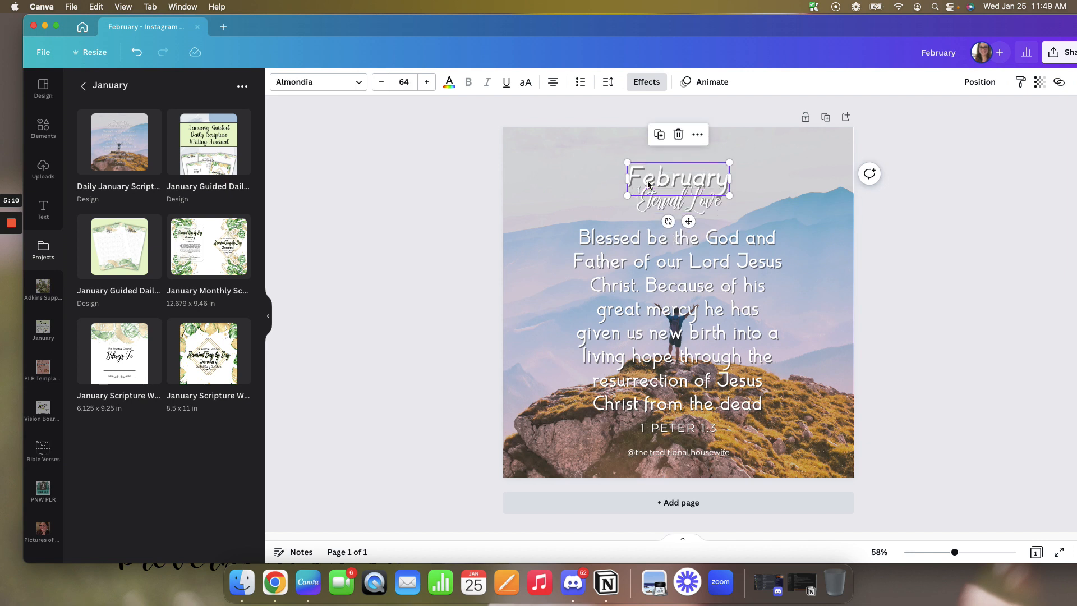
click(403, 81)
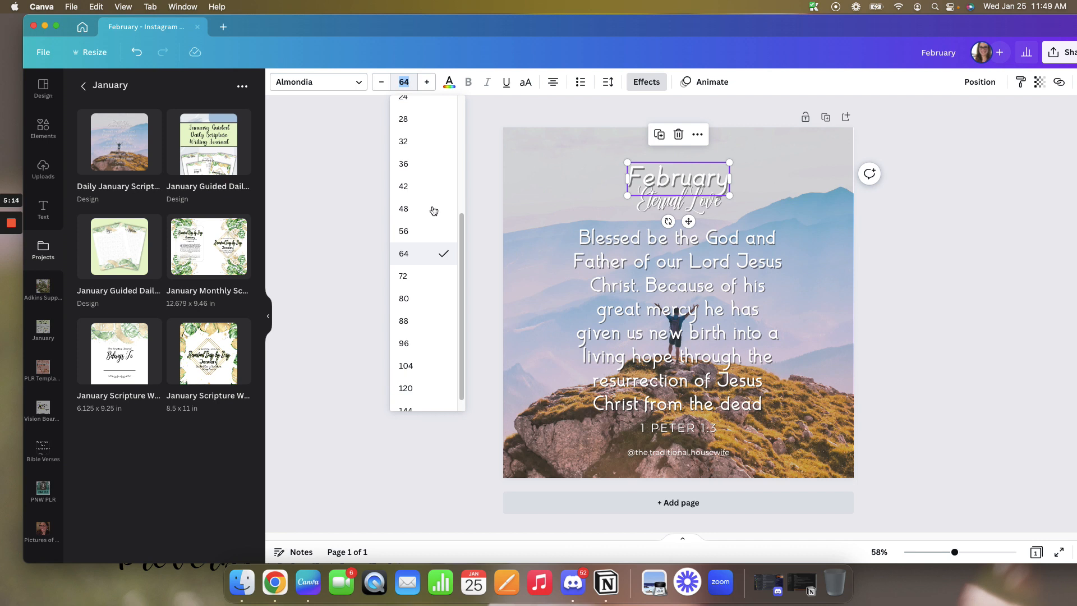
click(625, 211)
click(647, 205)
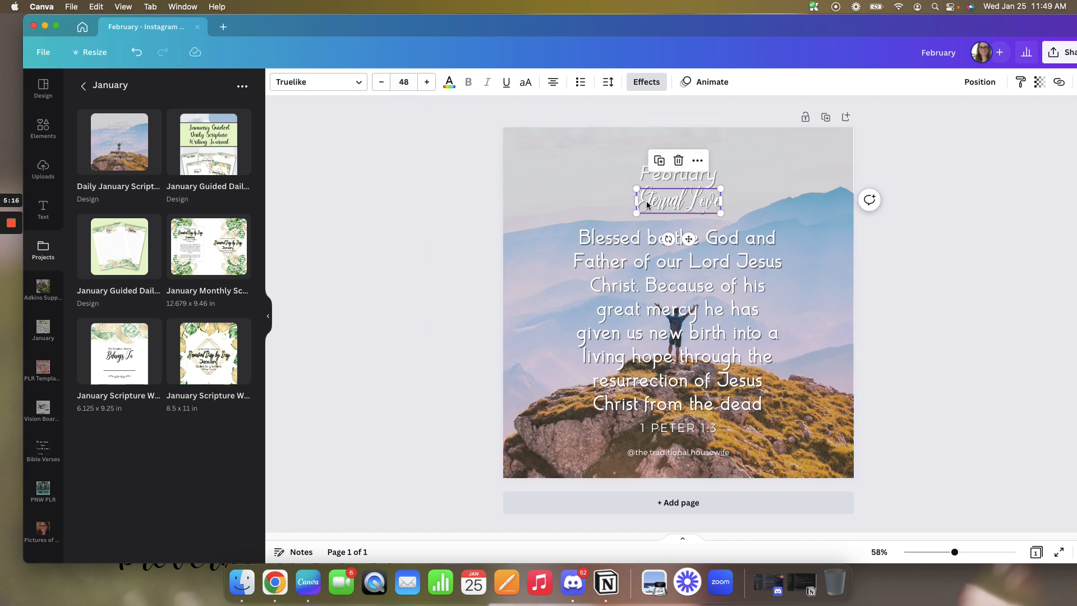
click(404, 82)
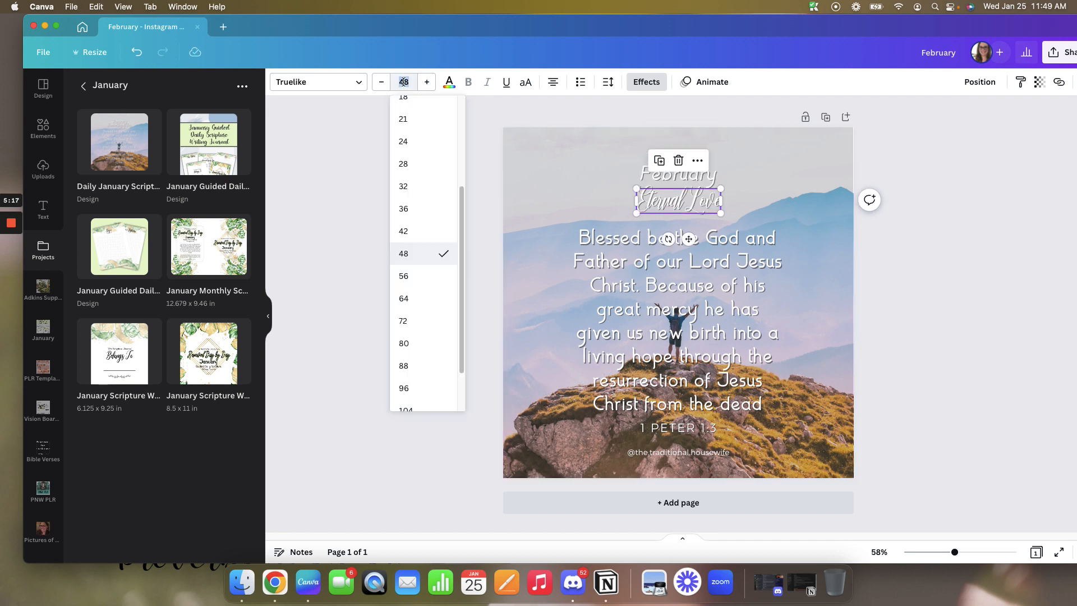
click(413, 299)
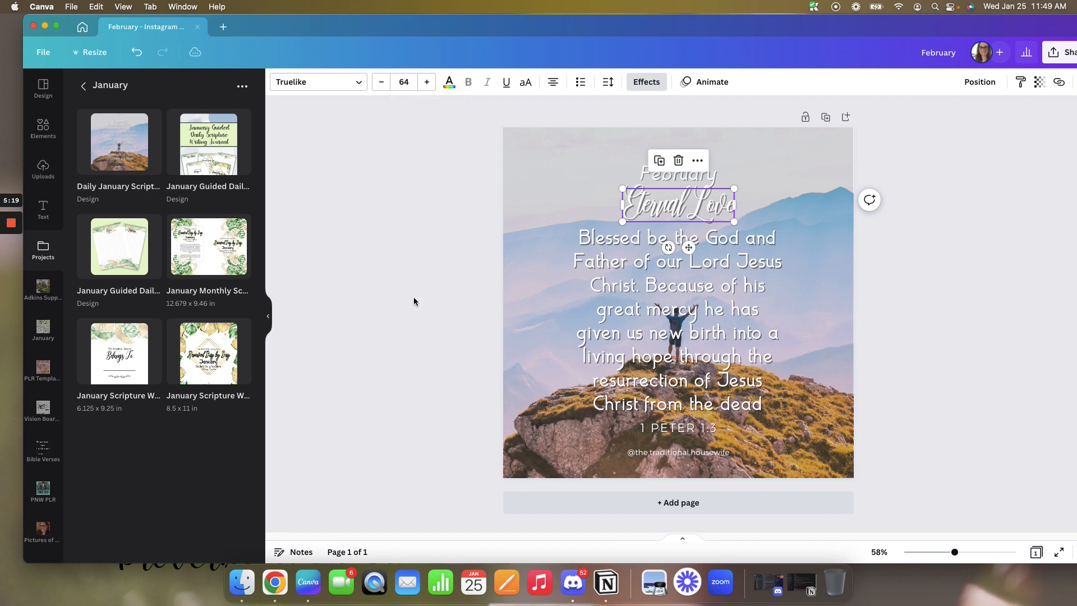
Set the February title's font size to 56.
click(440, 219)
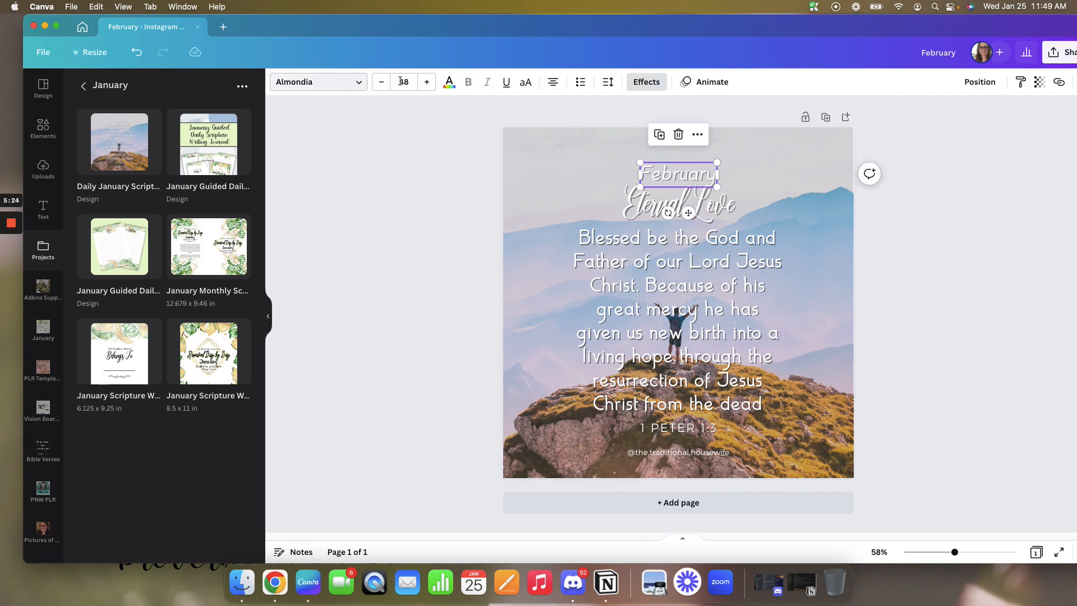
click(404, 81)
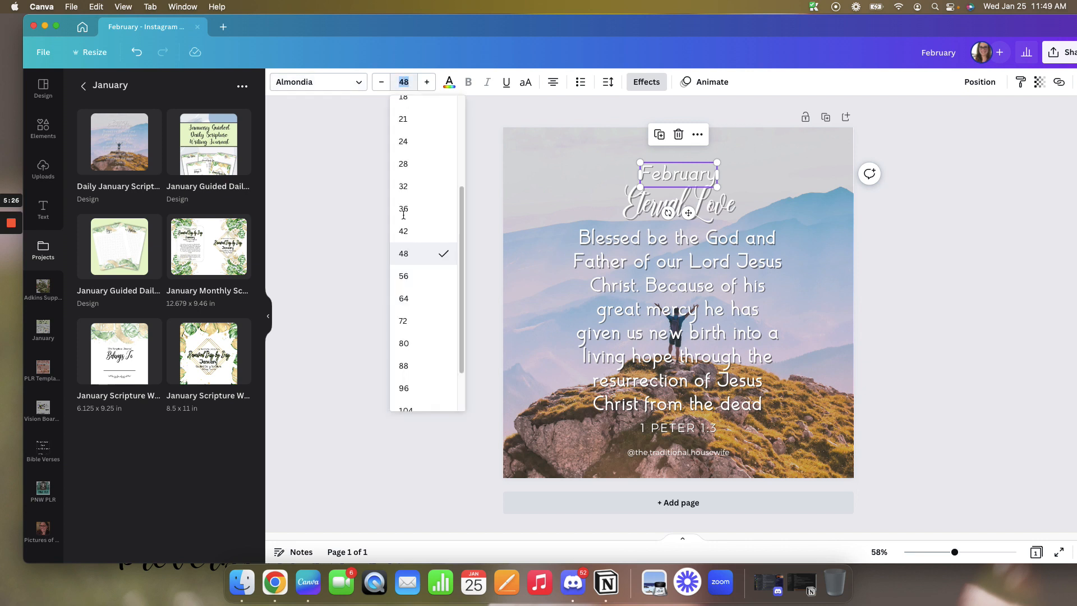
click(413, 279)
click(415, 195)
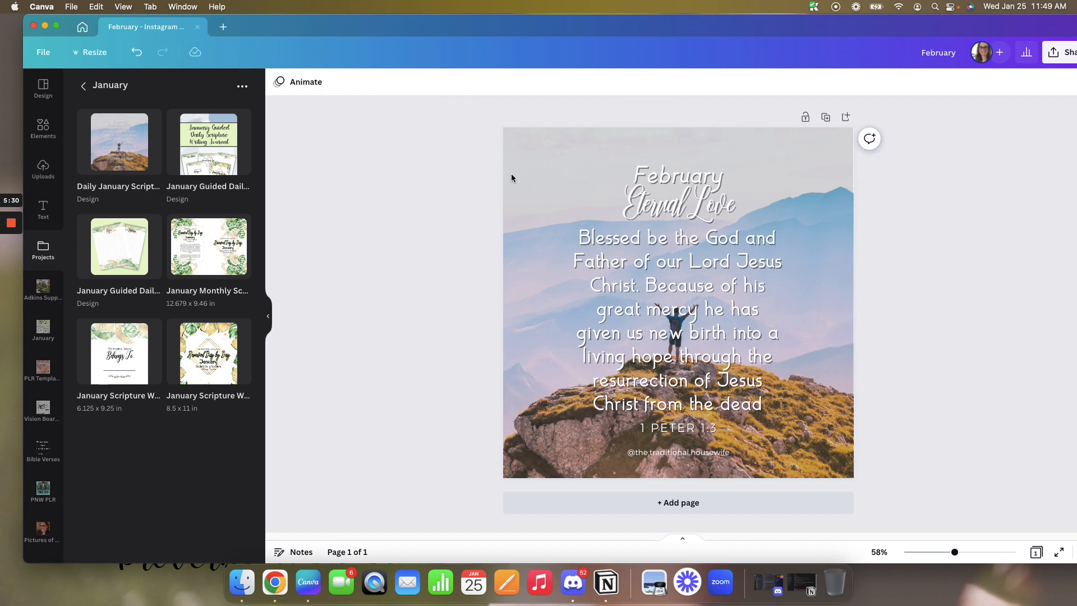
drag(614, 166, 691, 200)
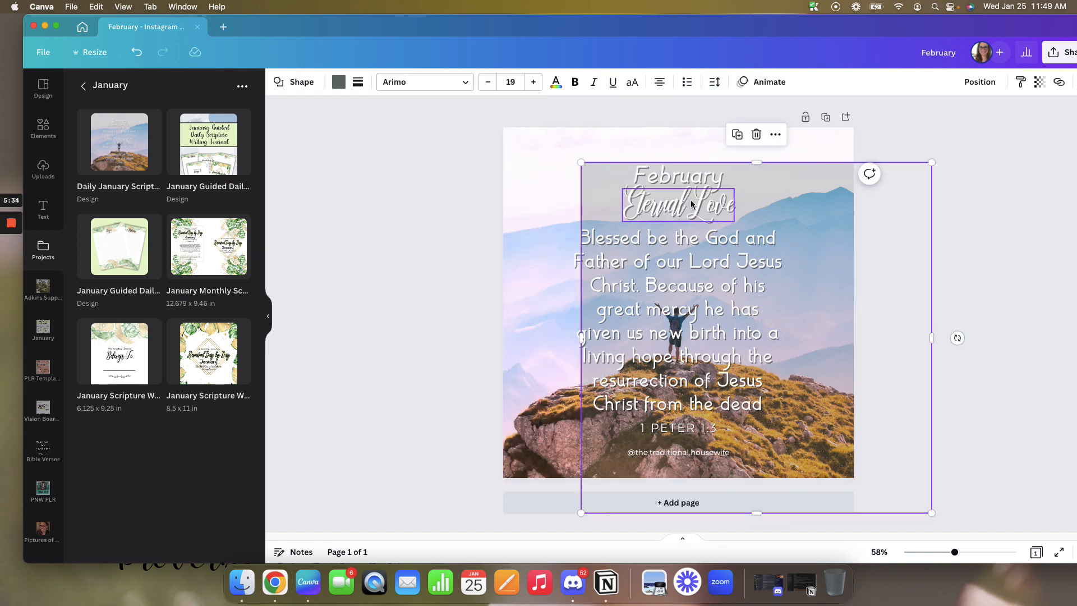
key(super+z)
click(662, 178)
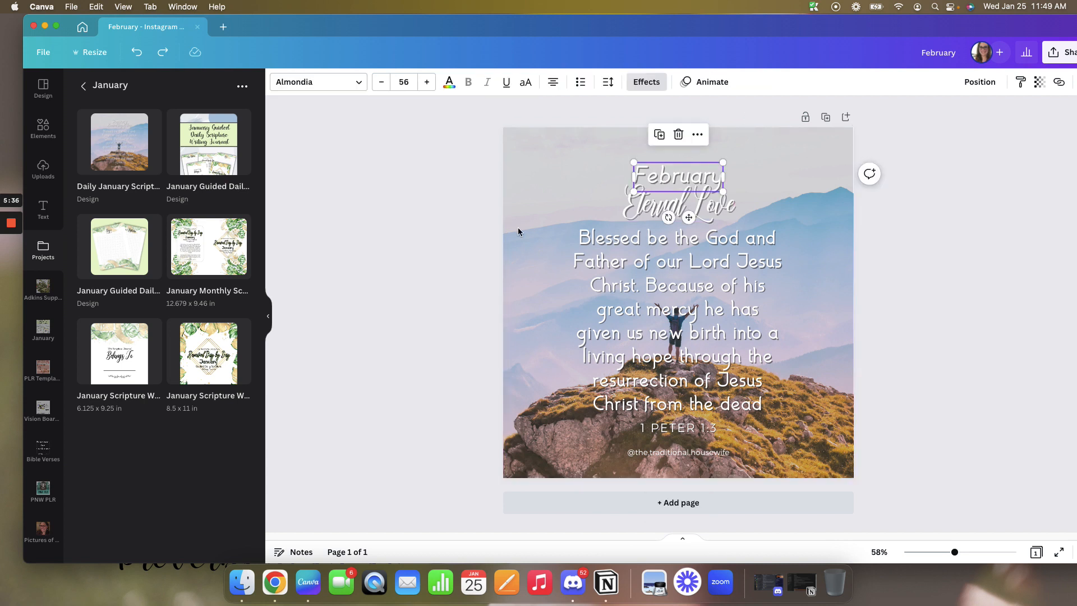
click(448, 234)
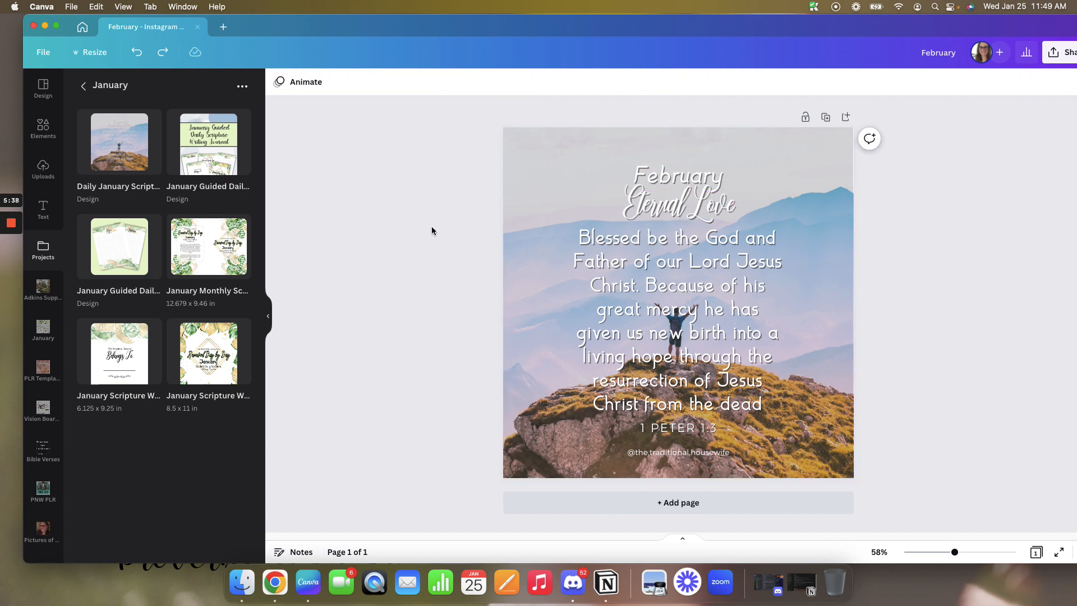
Shift the grouped verse and reference text slightly down, centred on the page, to clear the Eternal Love subtitle.
click(672, 275)
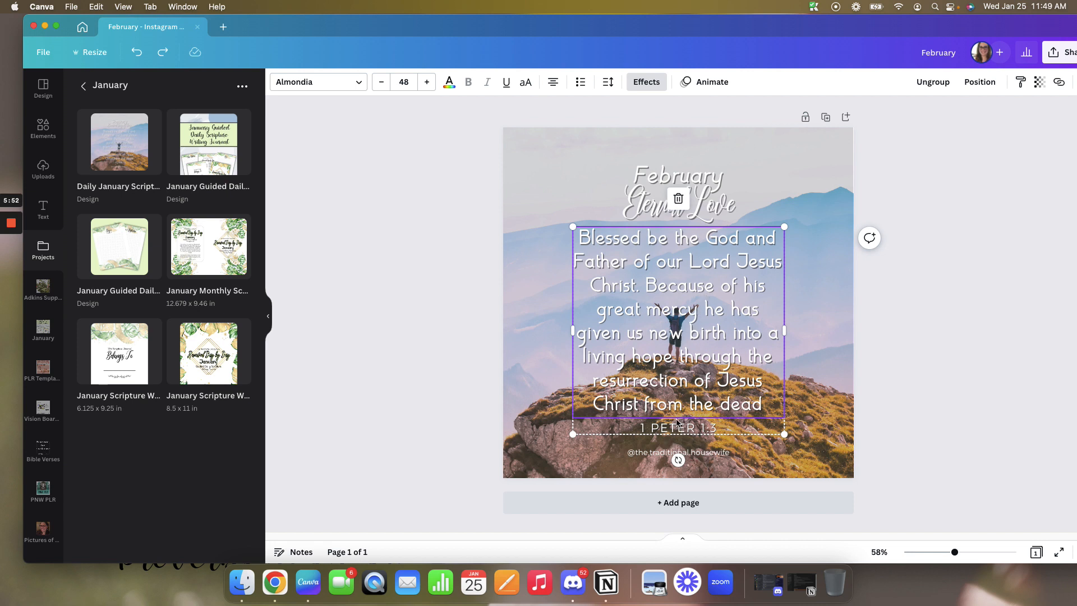
drag(680, 419, 685, 404)
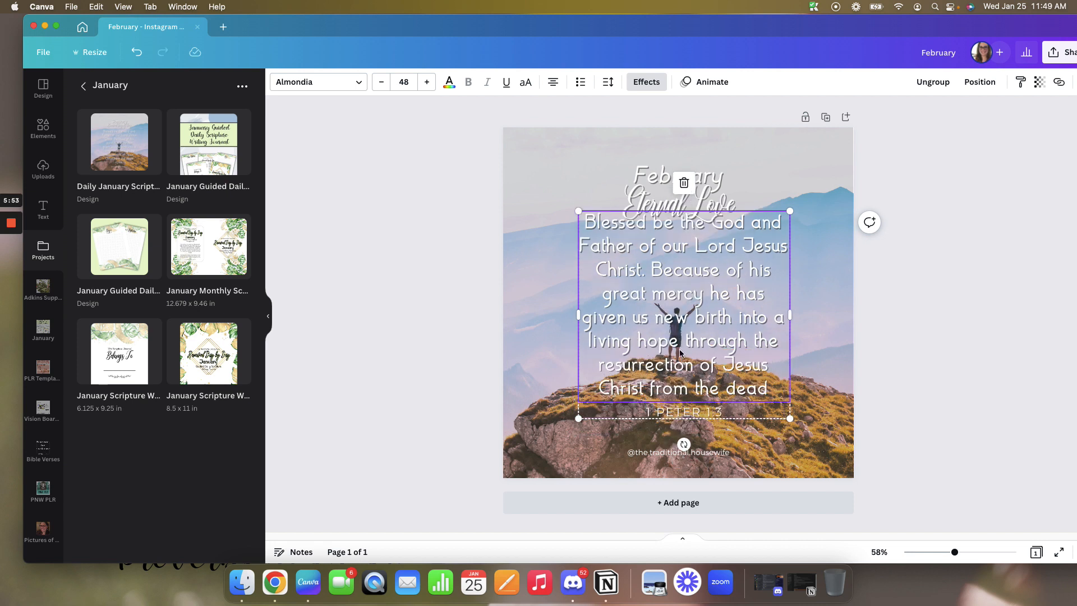
drag(675, 343, 674, 356)
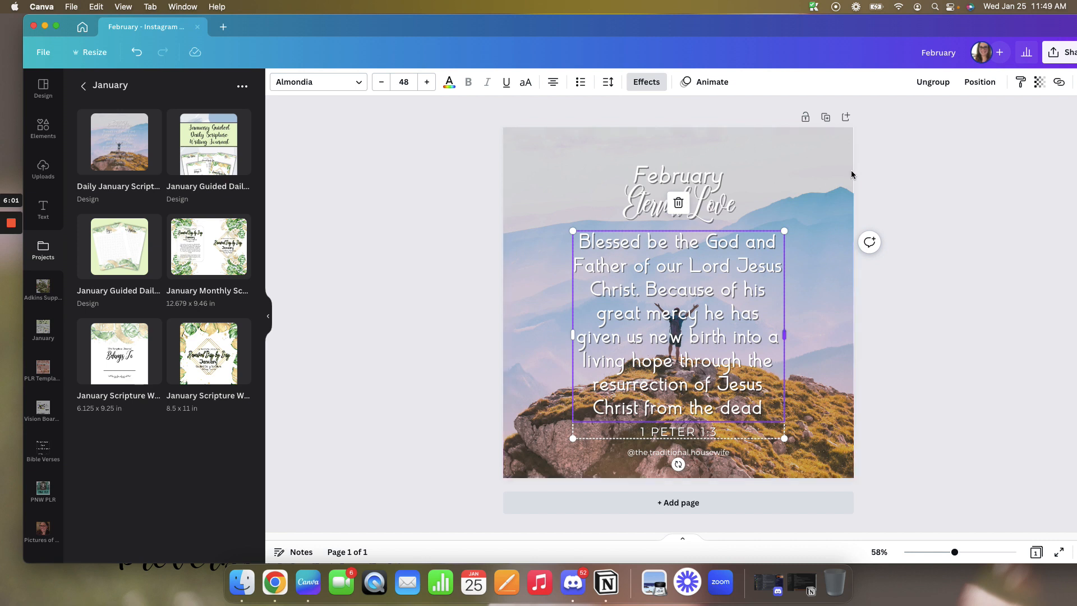
Ungroup the verse and its 1 Peter 1:3 reference, and check that each text box selects separately.
click(933, 82)
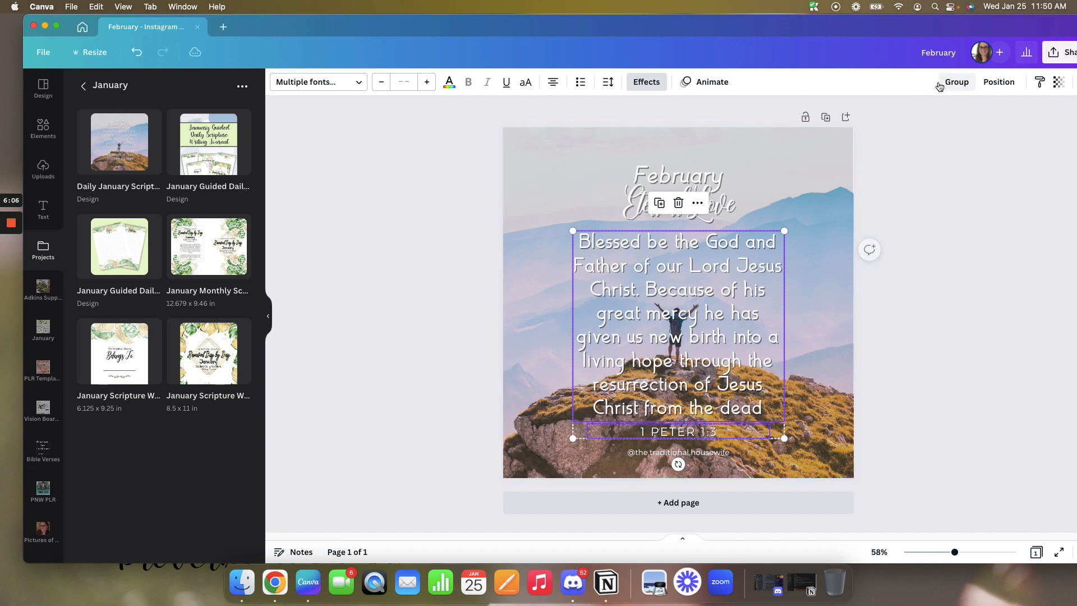
click(433, 279)
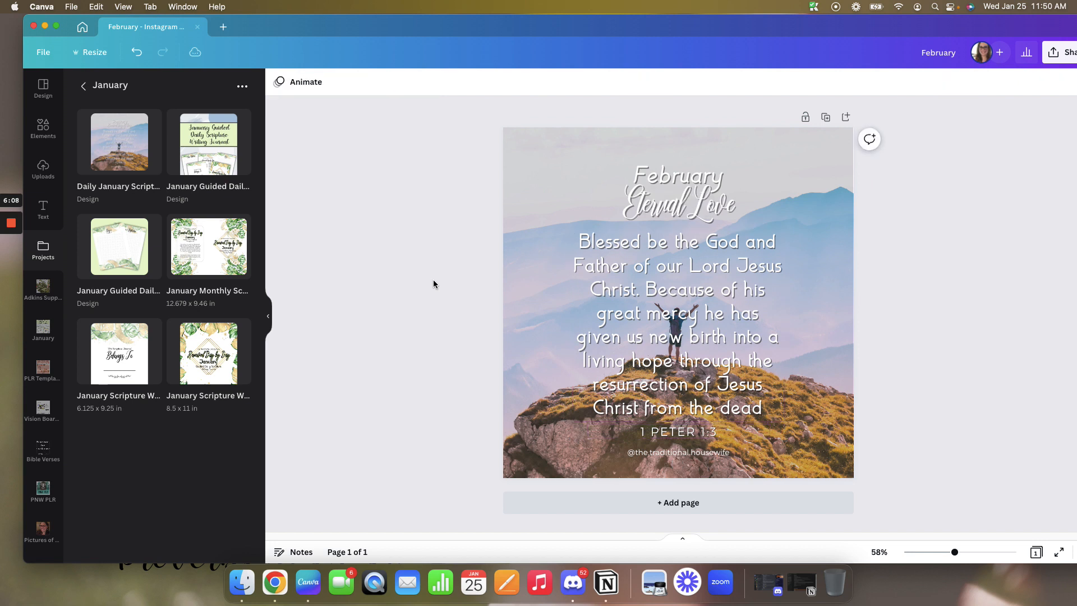
click(686, 370)
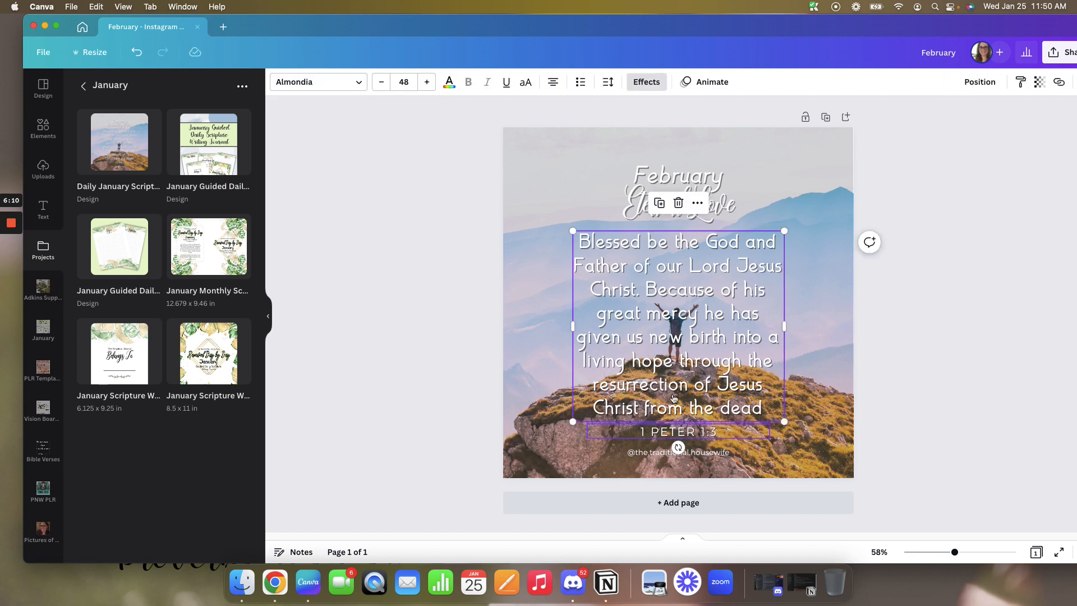
click(680, 433)
click(424, 363)
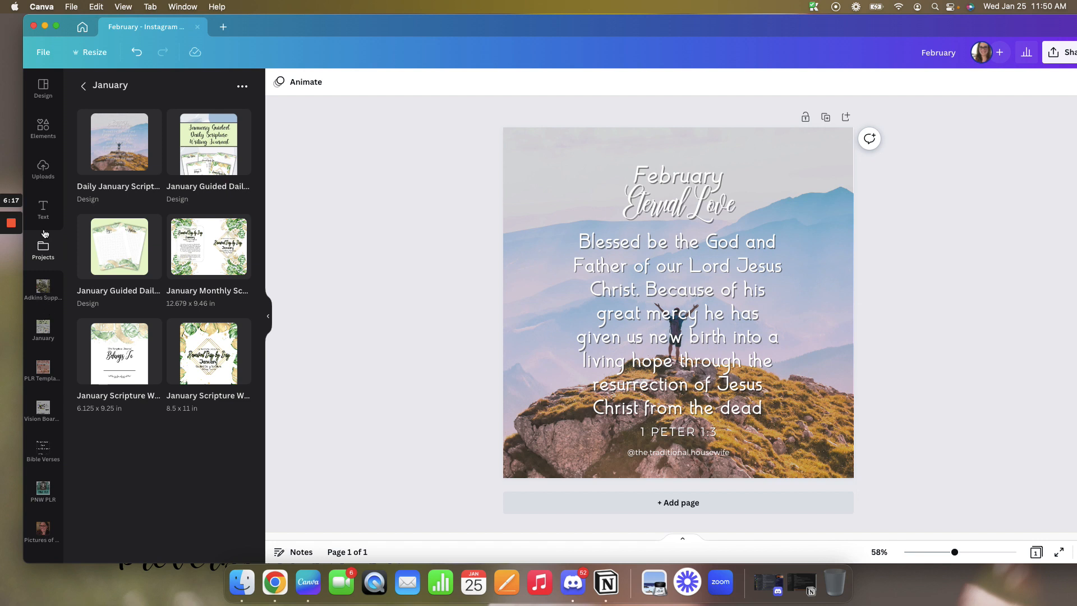
Search the Canva apps for "bulk" and open Bulk create.
scroll(45, 292, down, 5)
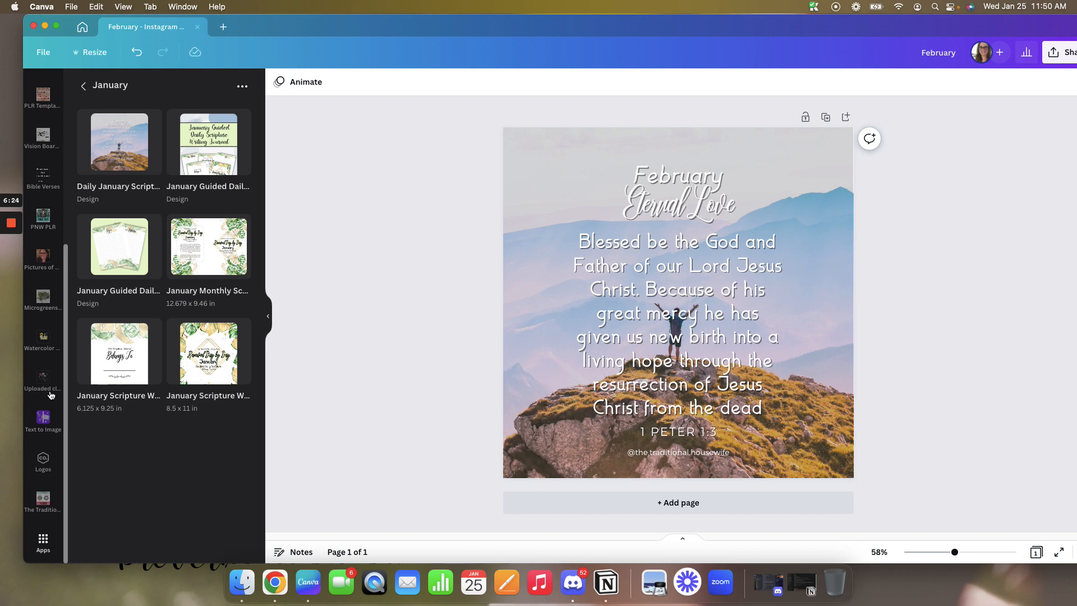
click(42, 549)
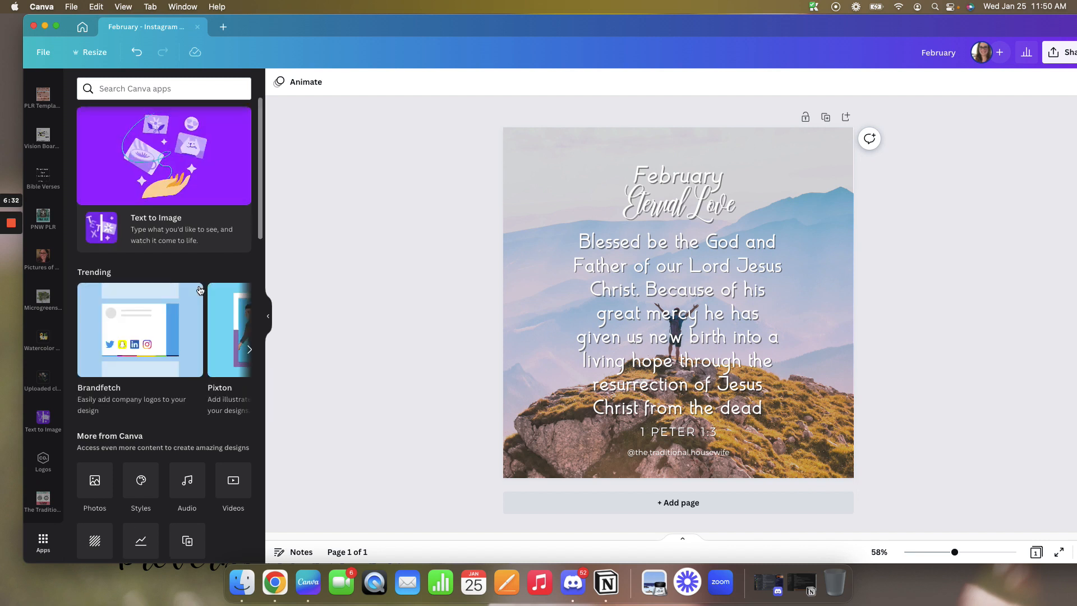
scroll(201, 443, down, 3)
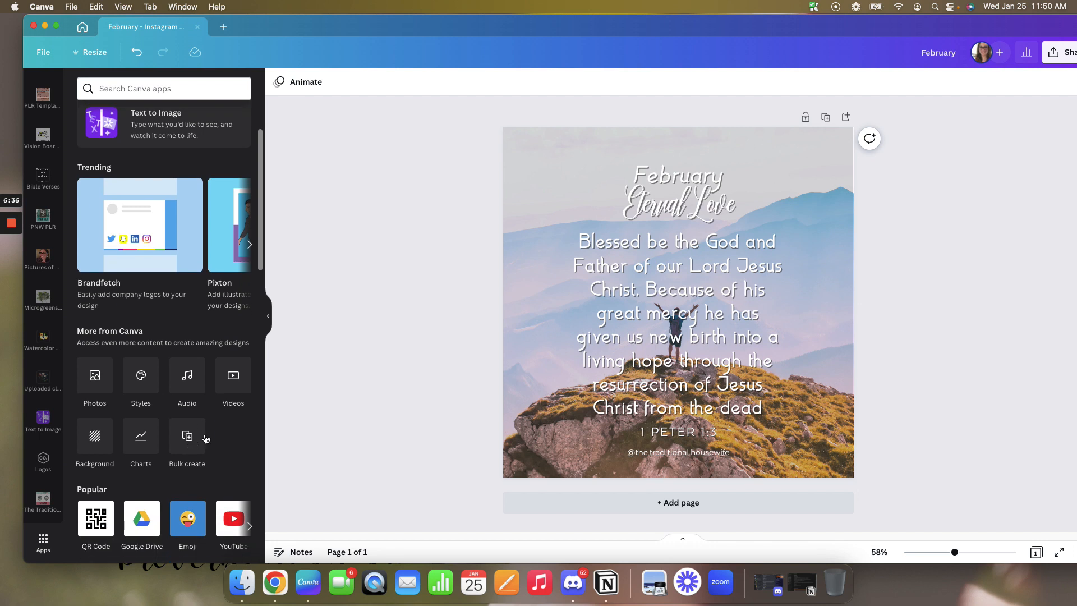
scroll(207, 440, up, 3)
click(129, 89)
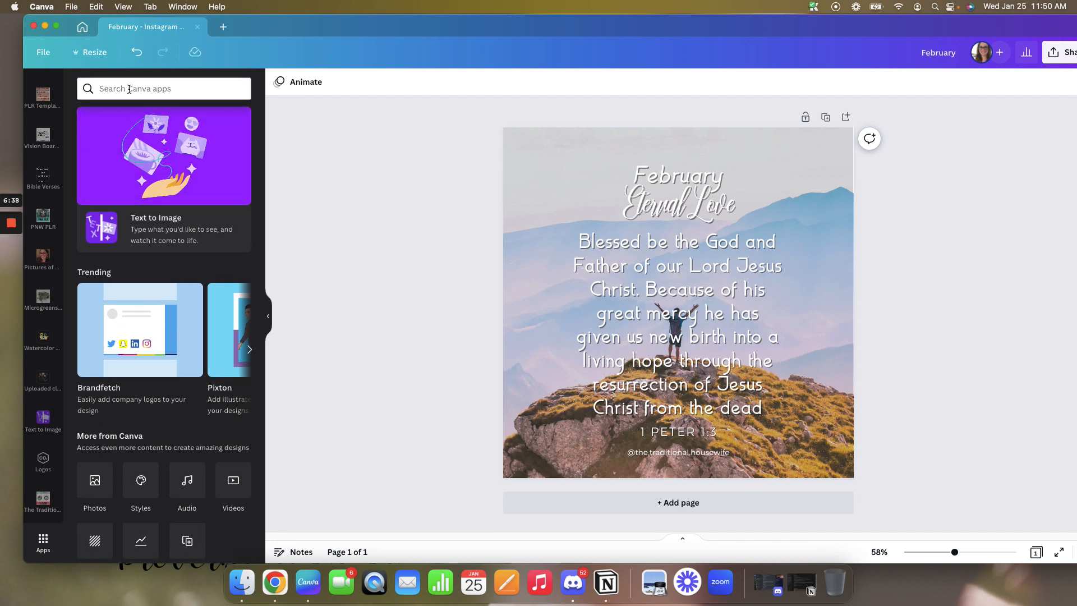
text(bulk)
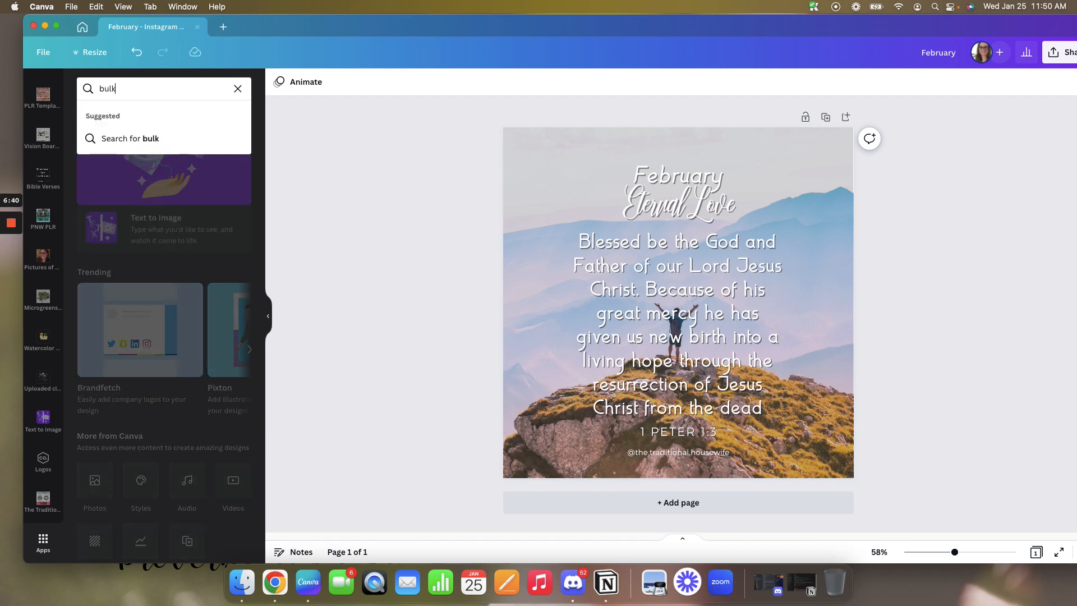
key(Return)
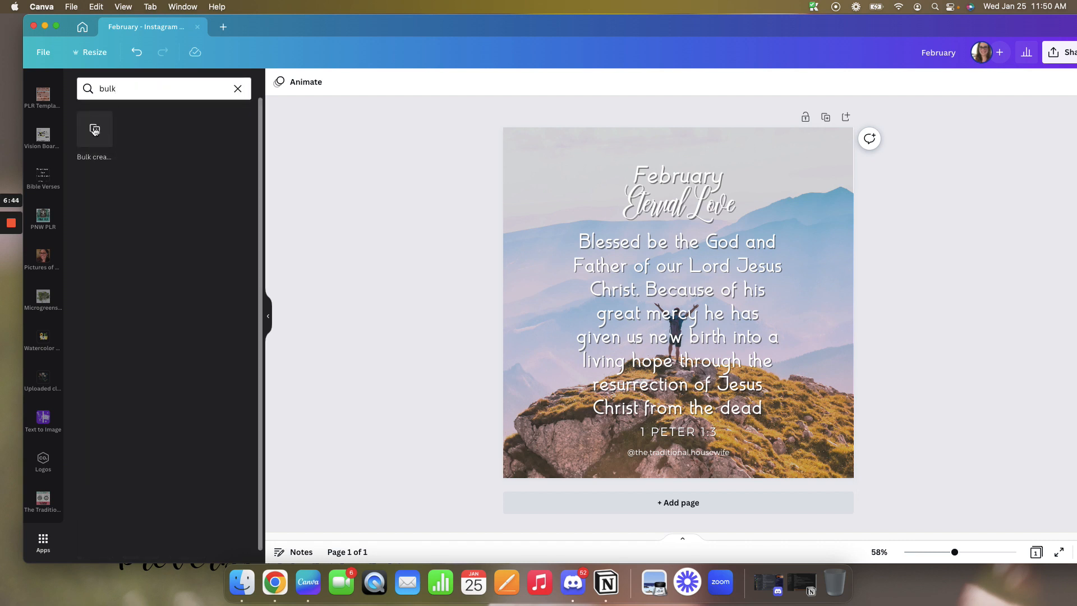
click(94, 131)
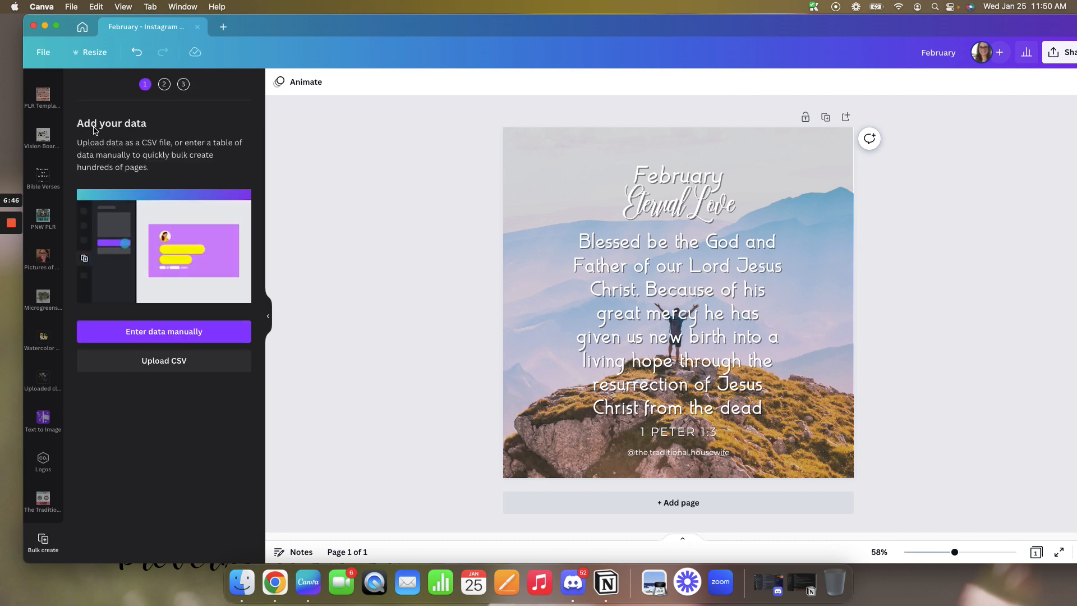
Upload the Monthly Guided Daily Scripture Love CSV file from the Downloads folder as the Bulk create data.
click(163, 363)
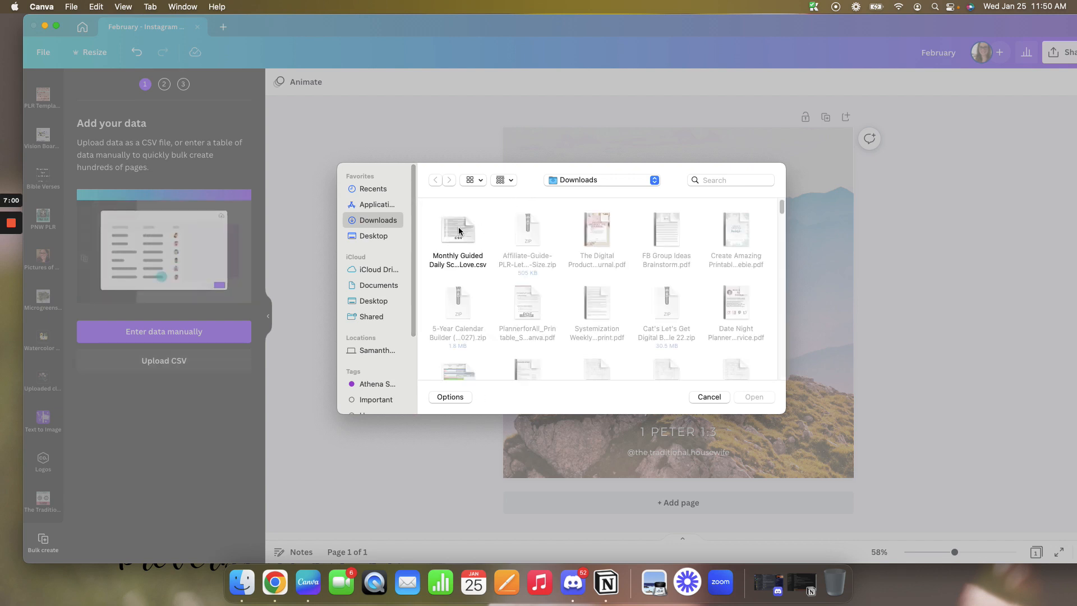
click(459, 227)
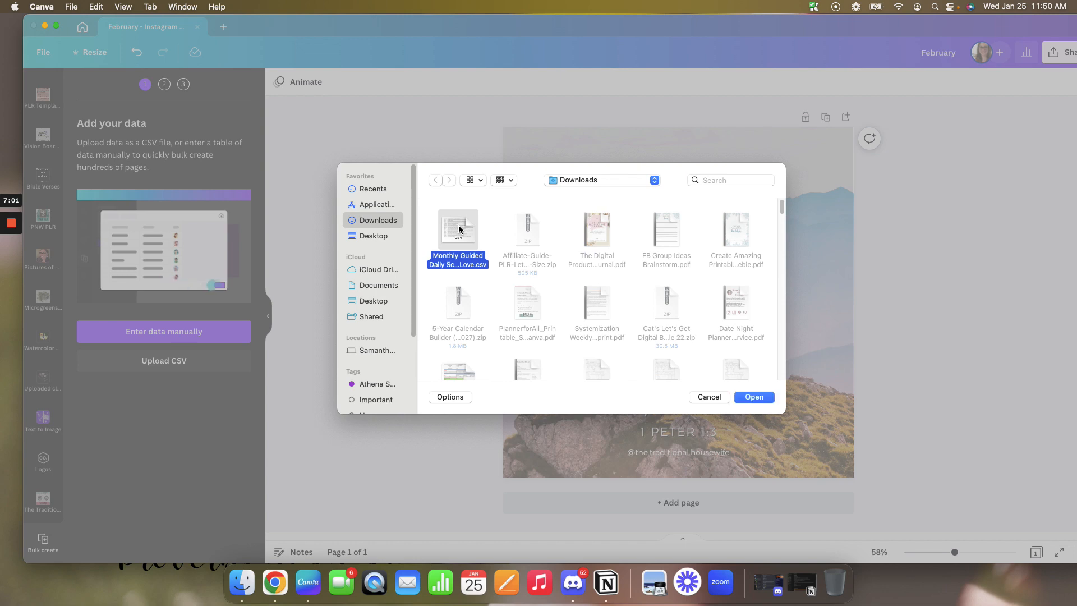
click(757, 398)
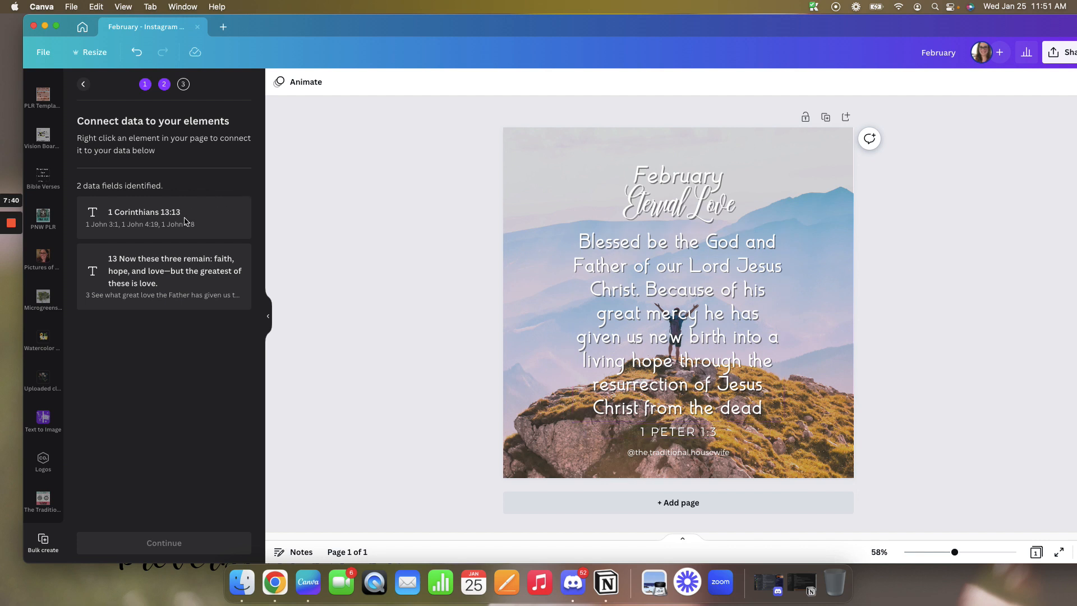
Connect the 1 Peter 1:3 reference text to the "1 Corinthians 13:13" data field and the verse text to the "13 Now these three remain" field.
right_click(683, 435)
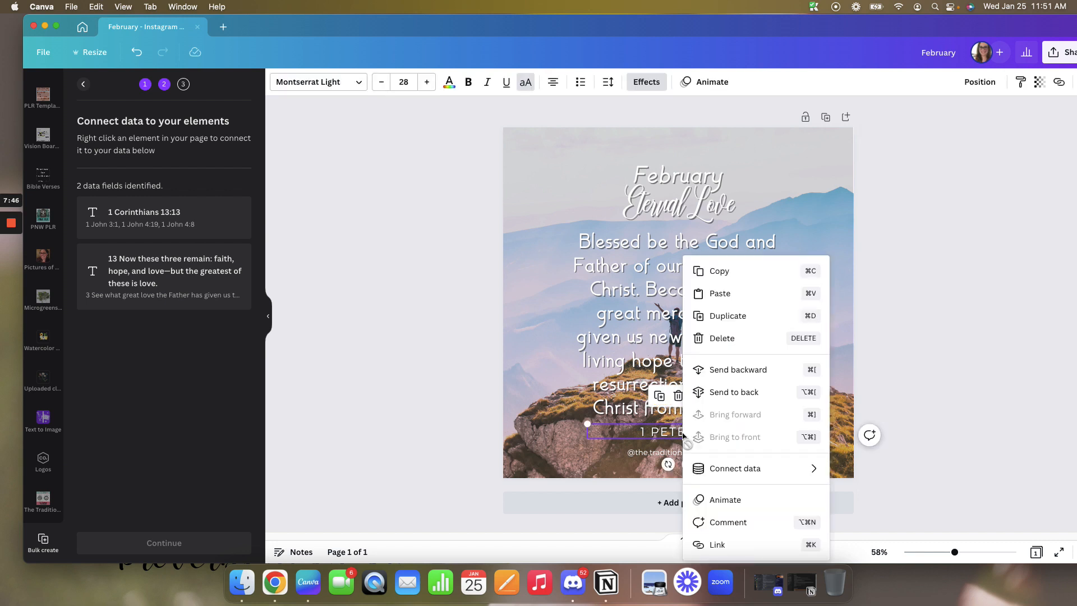
mouse_move(727, 473)
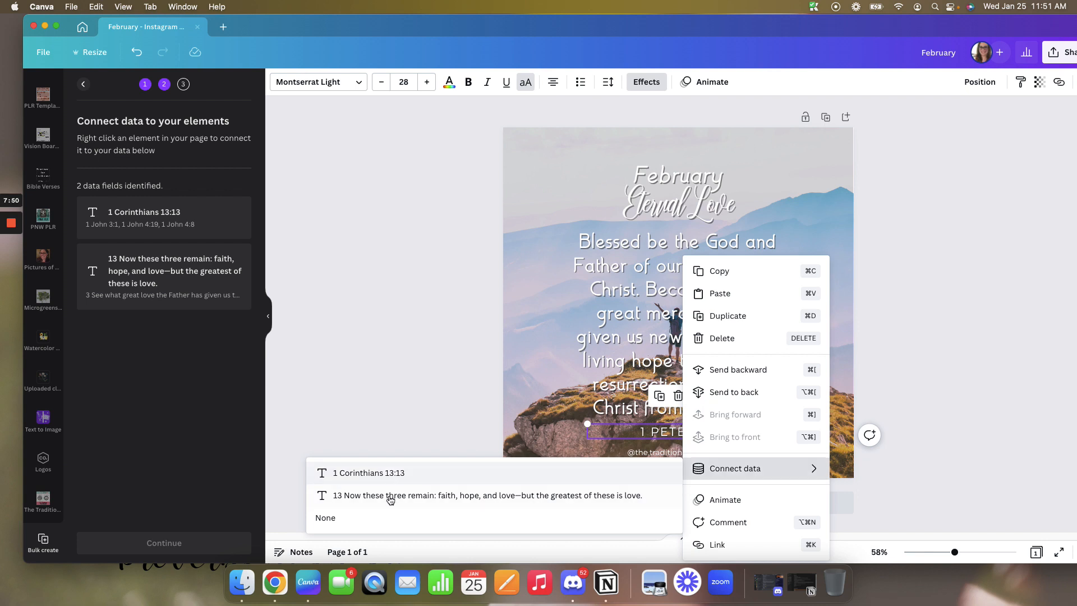
click(380, 474)
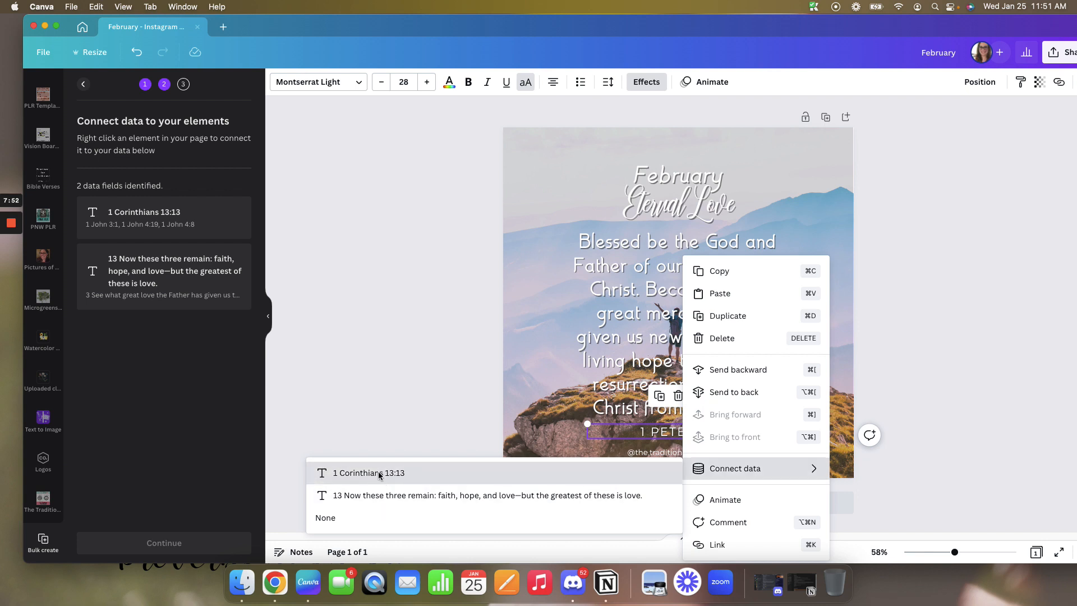
right_click(636, 298)
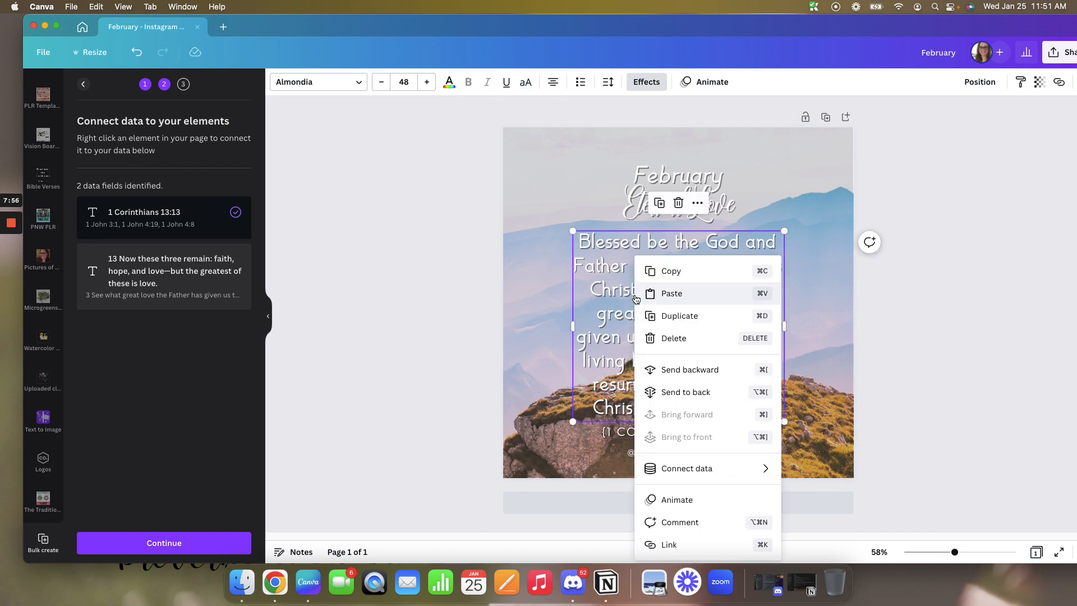
mouse_move(695, 468)
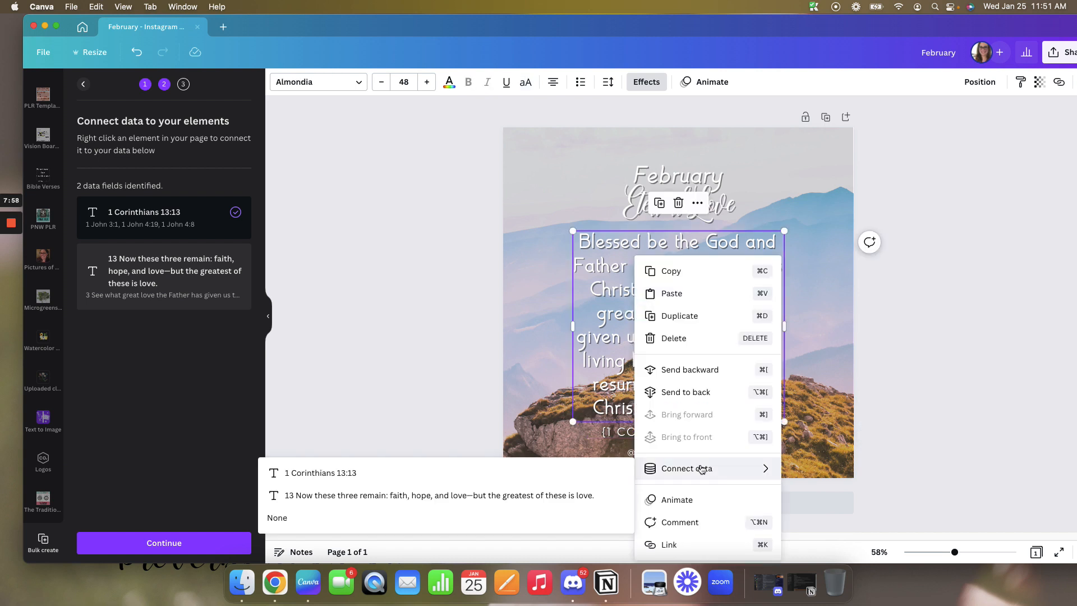
click(485, 495)
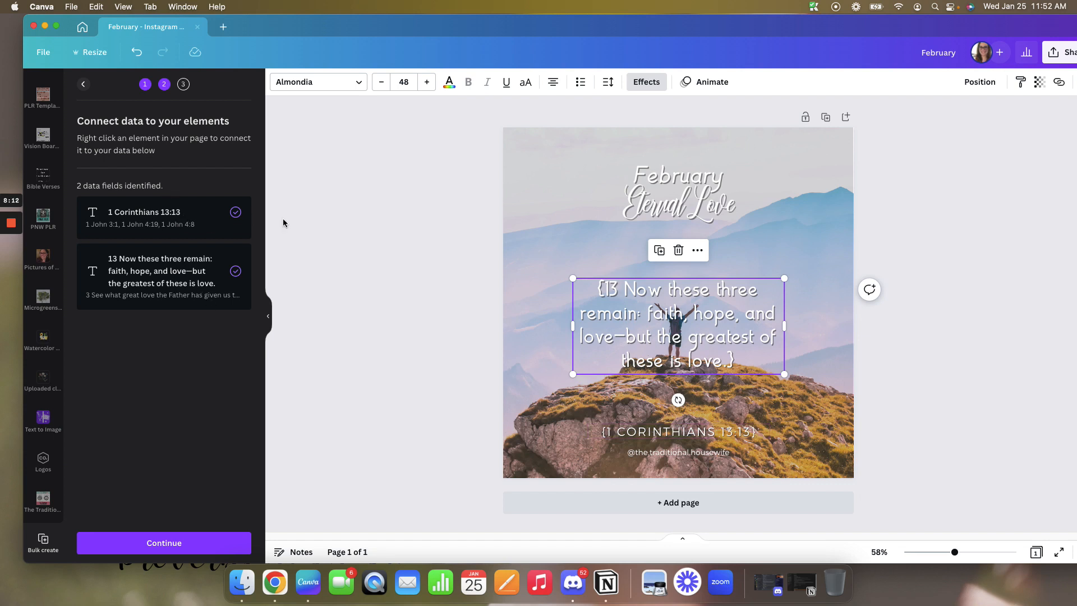
Remove the opening and closing curly braces from both the verse placeholder and the 1 Corinthians 13:13 reference placeholder.
click(604, 289)
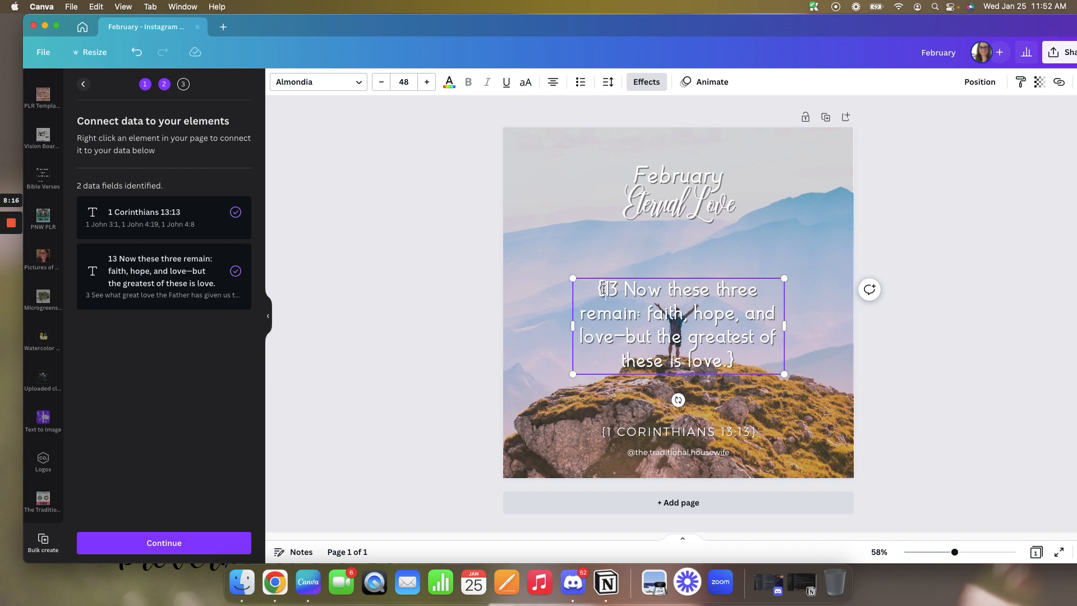
key(BackSpace)
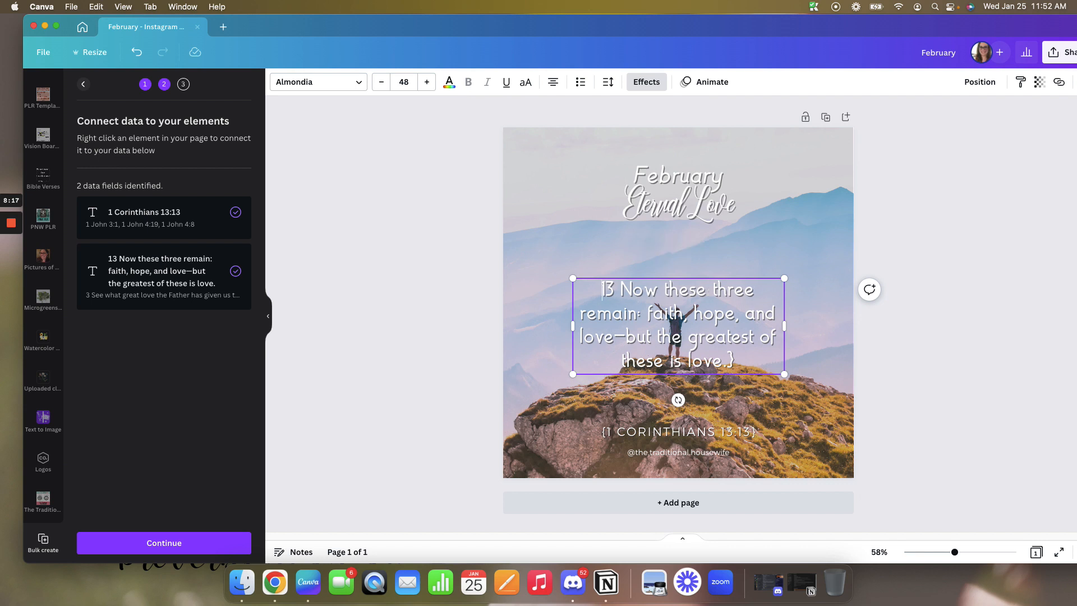
click(738, 357)
key(BackSpace)
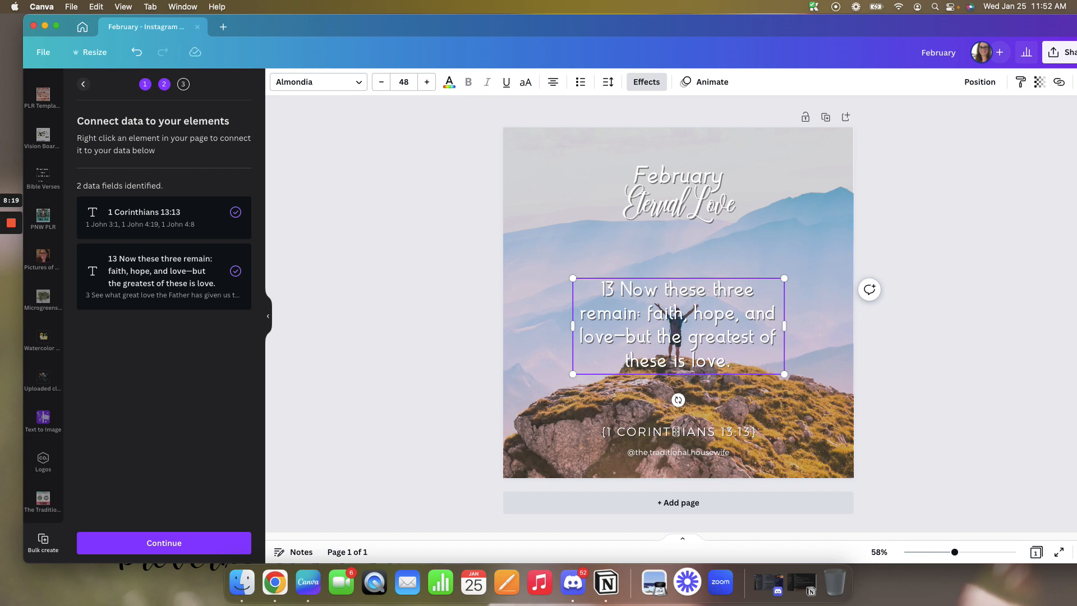
click(607, 433)
click(607, 432)
key(BackSpace)
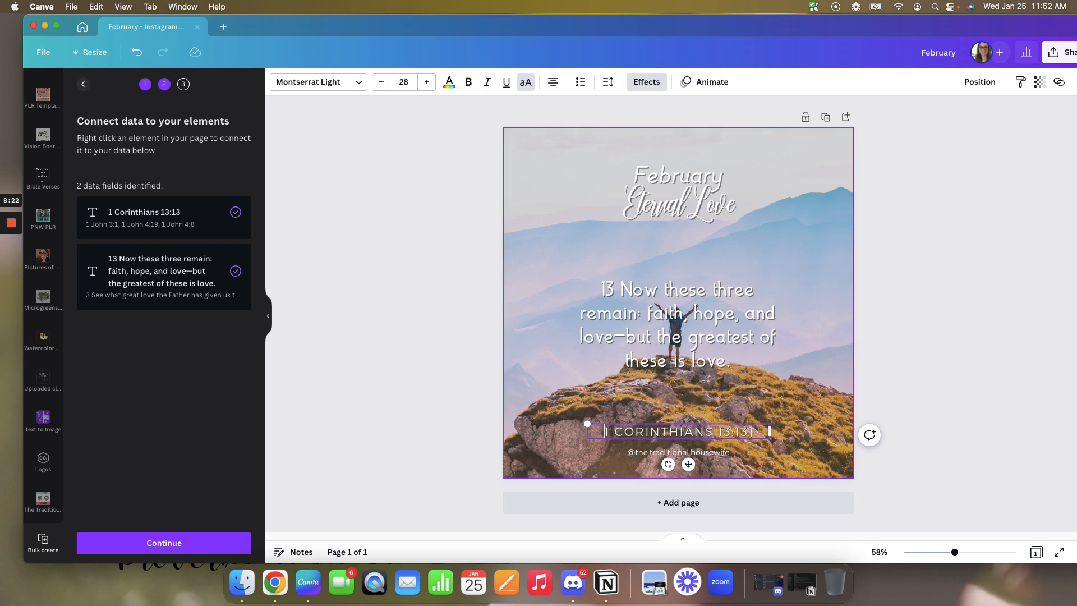
click(755, 431)
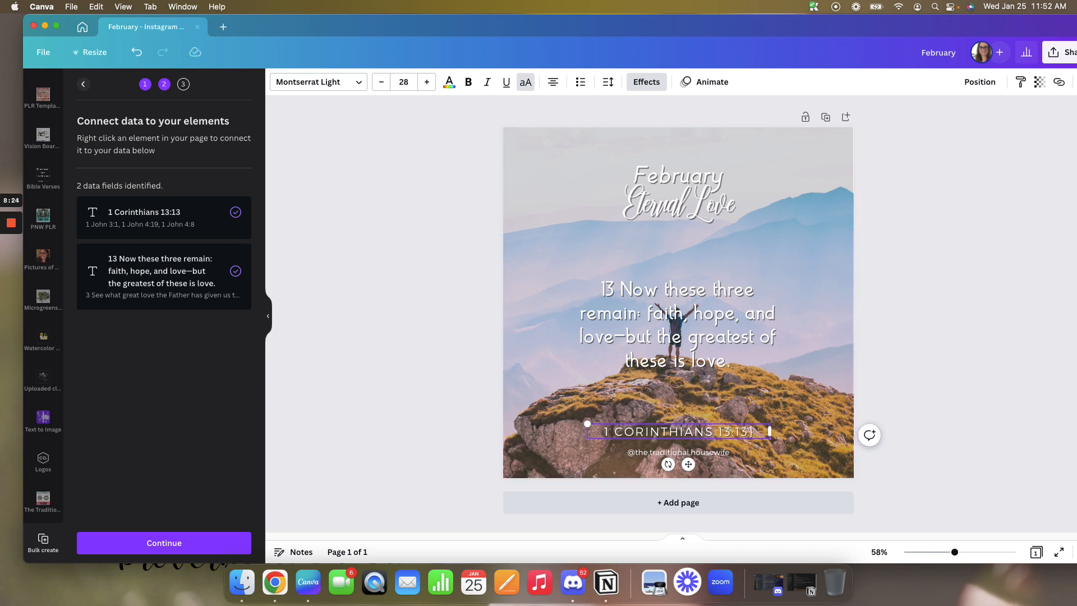
key(BackSpace)
click(397, 319)
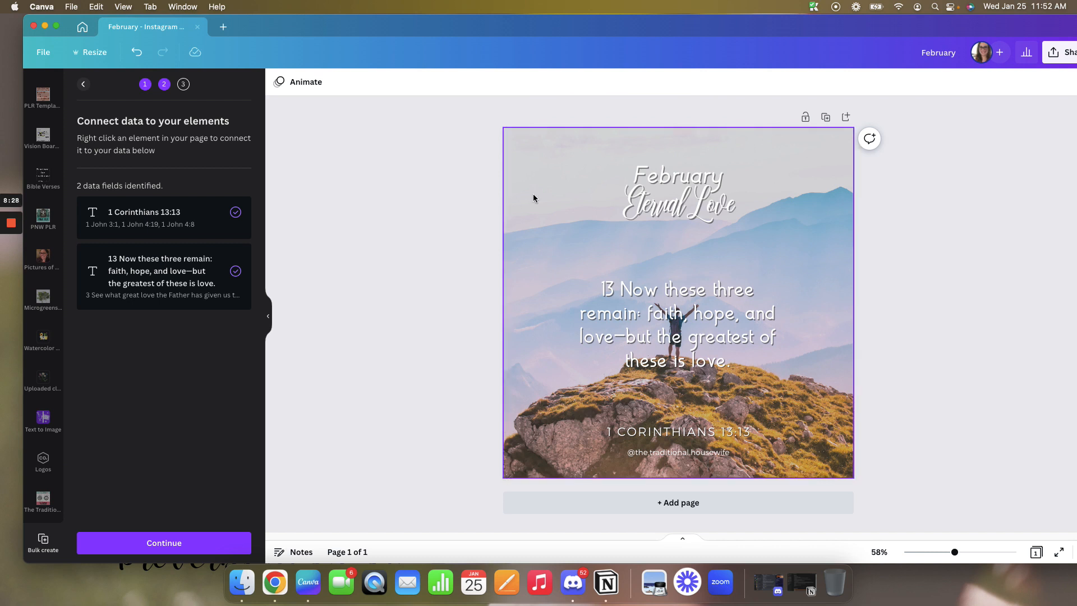
Continue to applying the data, review the verse entries with all of them selected, and generate the 27 pages.
click(169, 544)
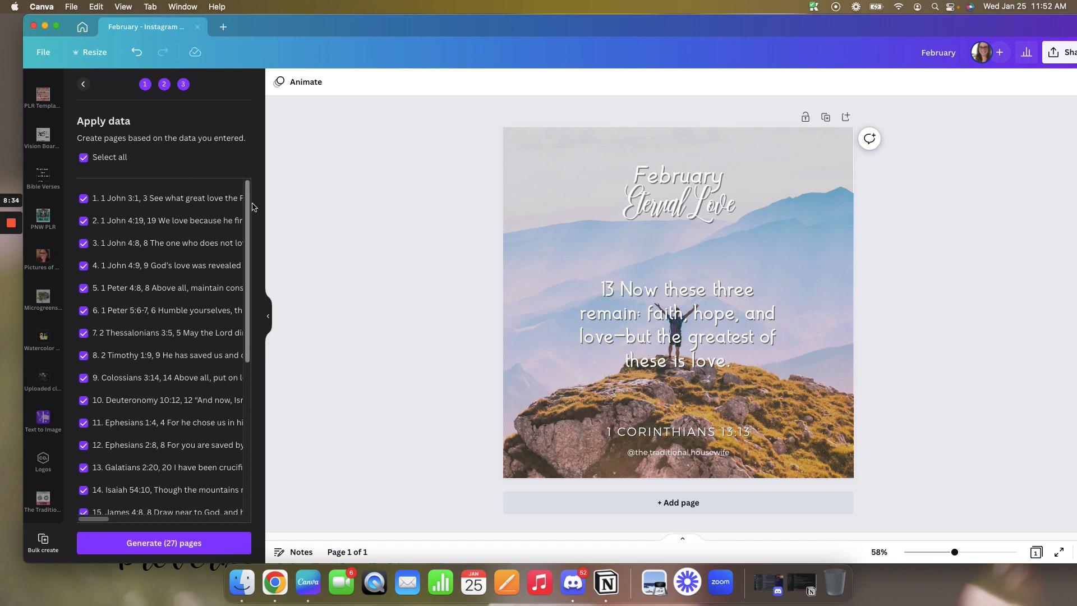
scroll(245, 269, down, 4)
scroll(245, 320, down, 6)
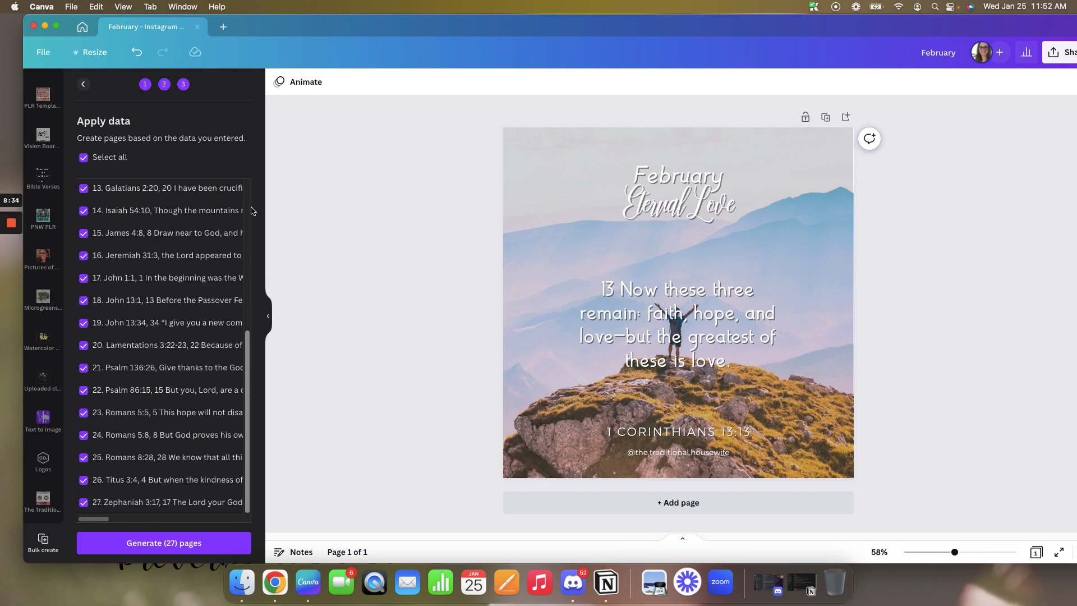
scroll(251, 180, up, 10)
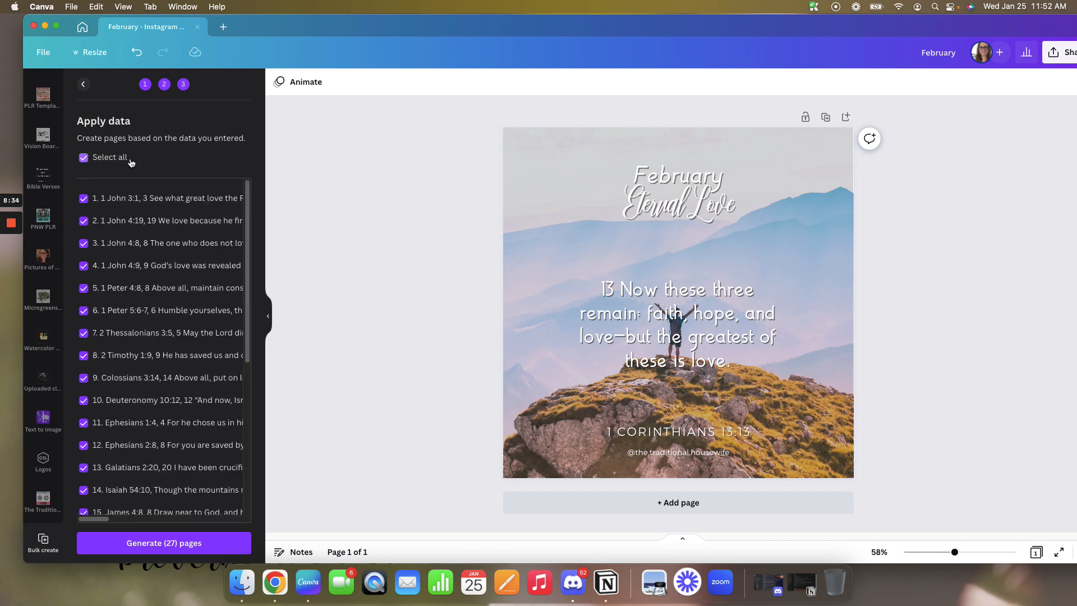
click(166, 543)
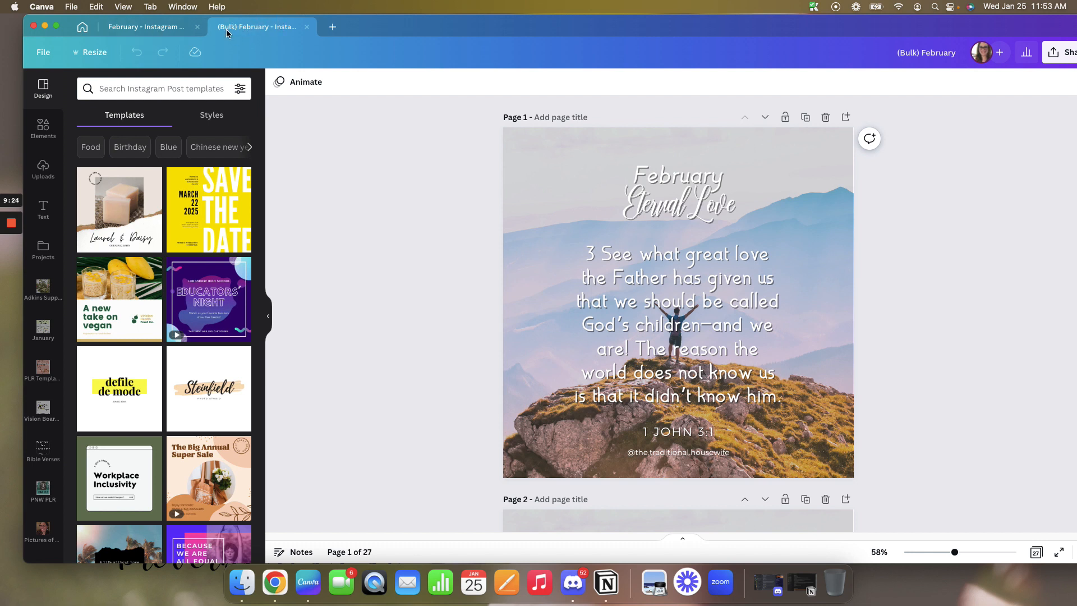
Check the original February design, return to the bulk-created one, and browse its generated pages for verse fit and layout.
click(143, 28)
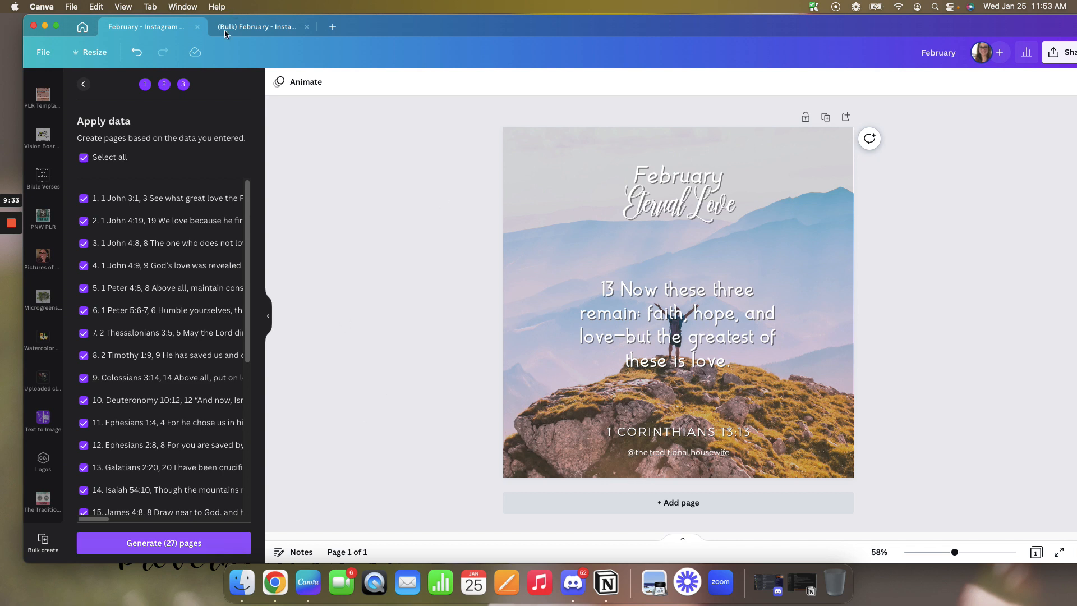
click(249, 28)
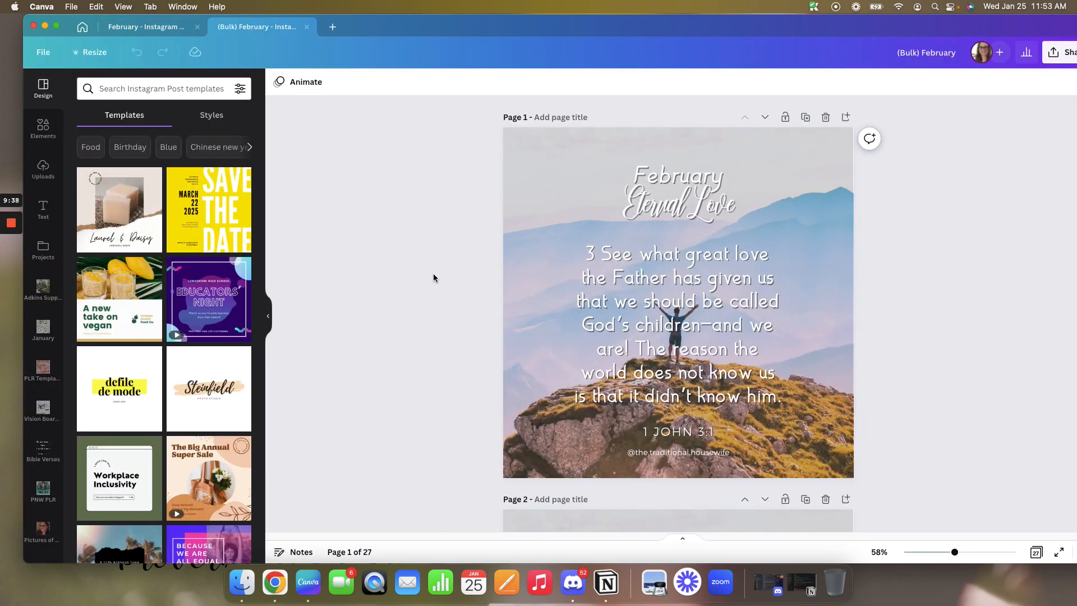
scroll(638, 311, down, 10)
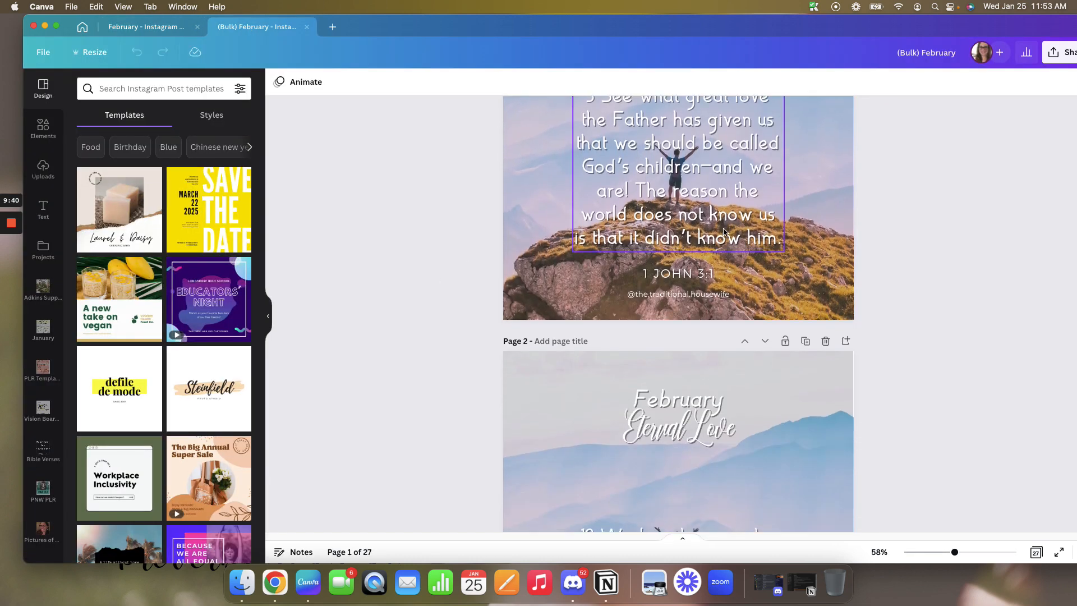
scroll(683, 316, down, 5)
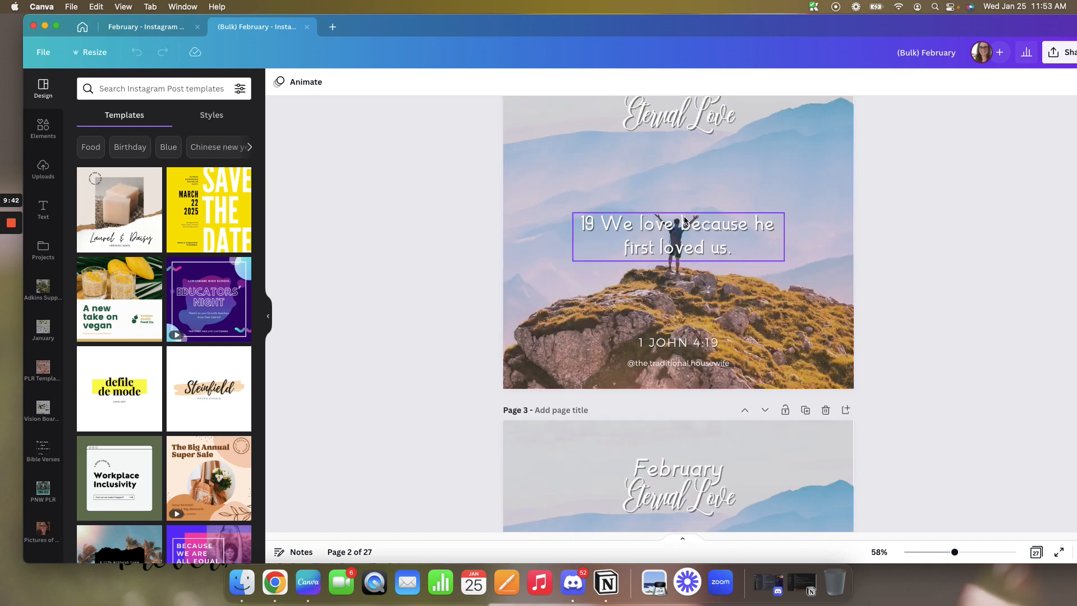
scroll(696, 297, down, 5)
scroll(696, 297, down, 5)
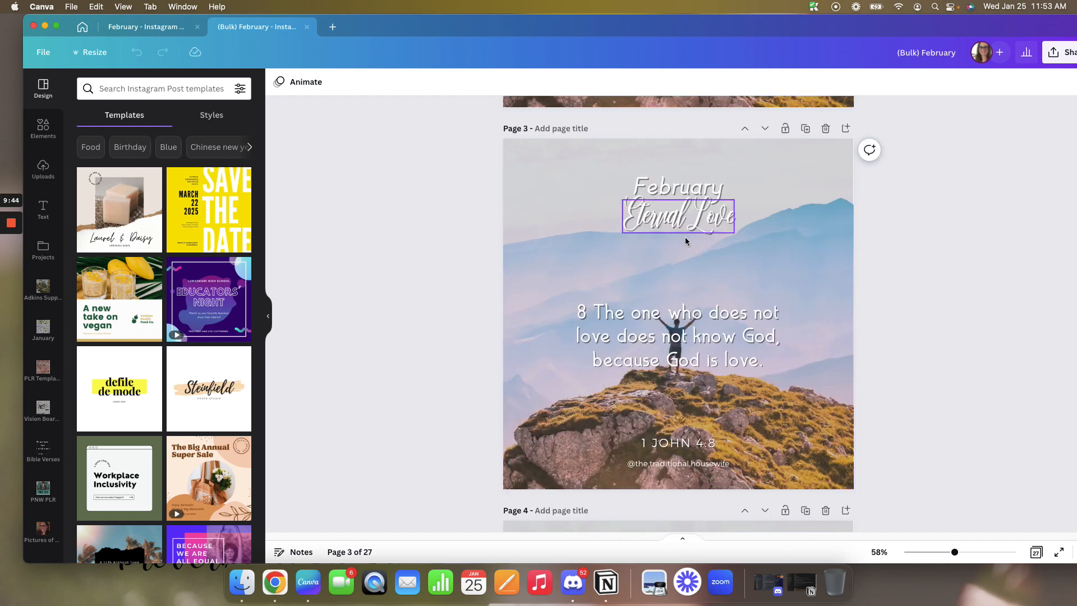
scroll(680, 301, down, 2)
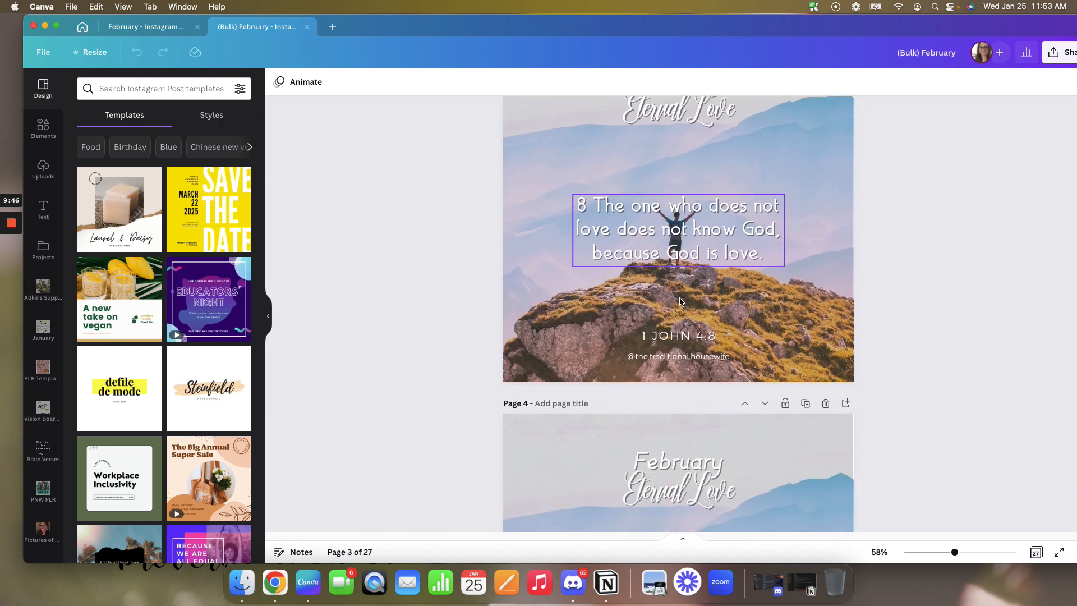
scroll(694, 271, down, 4)
scroll(694, 271, down, 7)
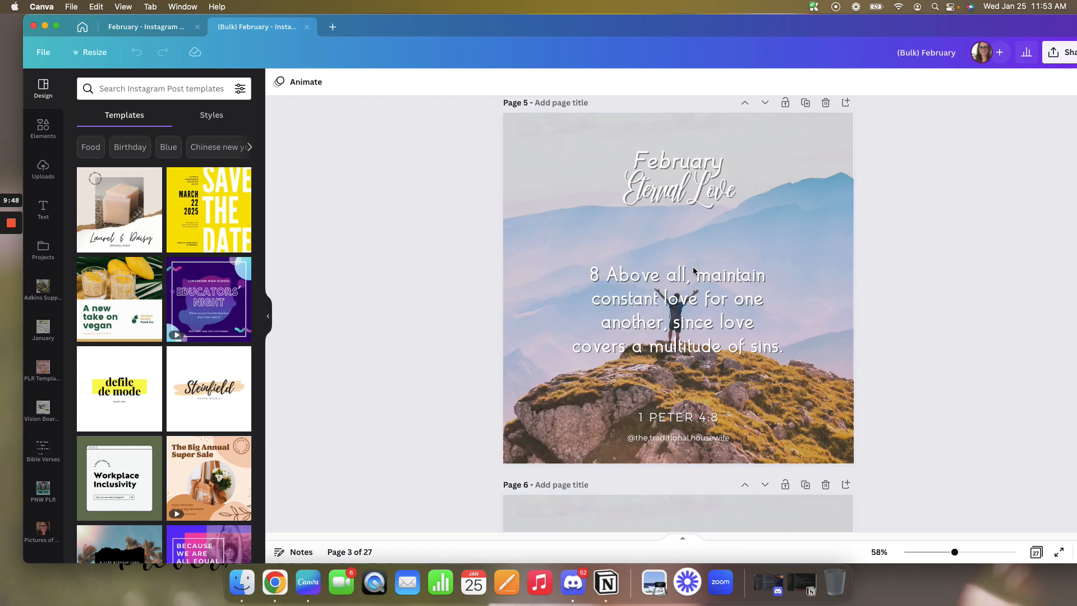
scroll(702, 268, down, 1)
scroll(703, 268, down, 12)
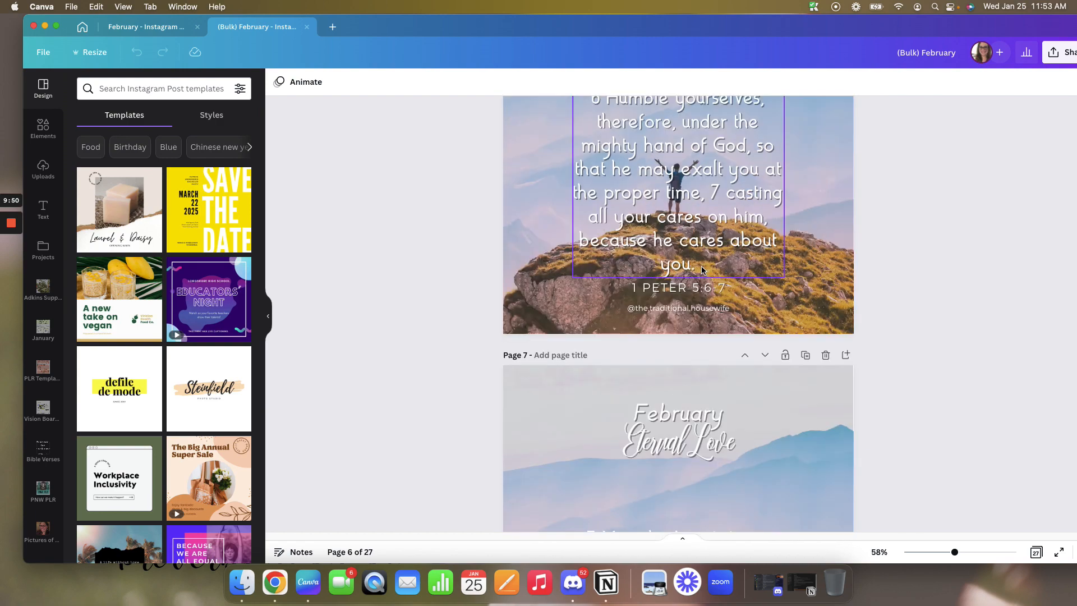
scroll(703, 271, down, 8)
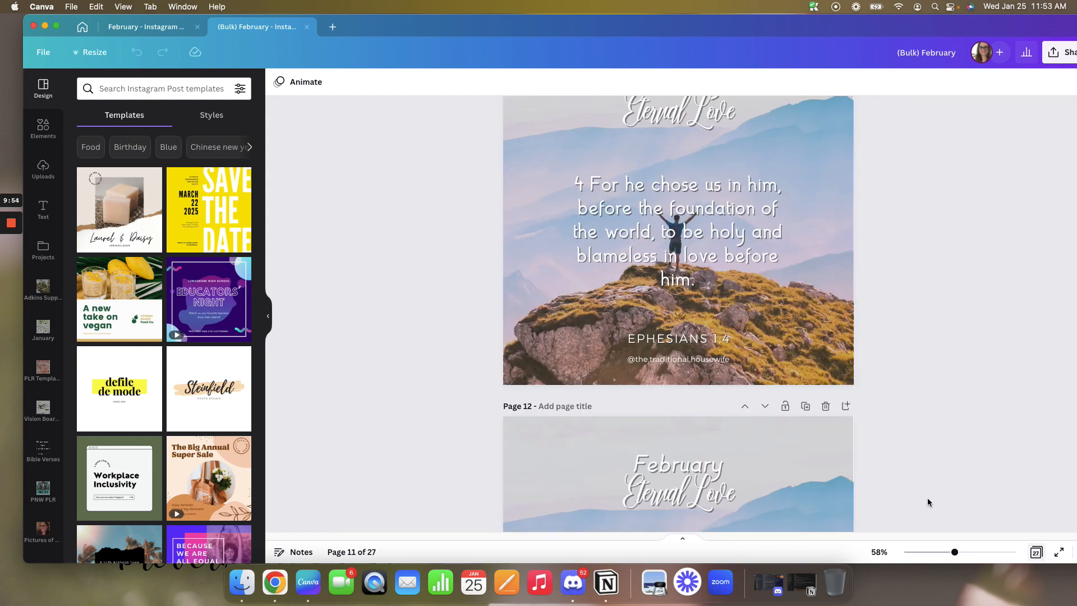
Look over all the generated pages in grid view, and return to the full-size scrolling page view.
scroll(928, 503, down, 5)
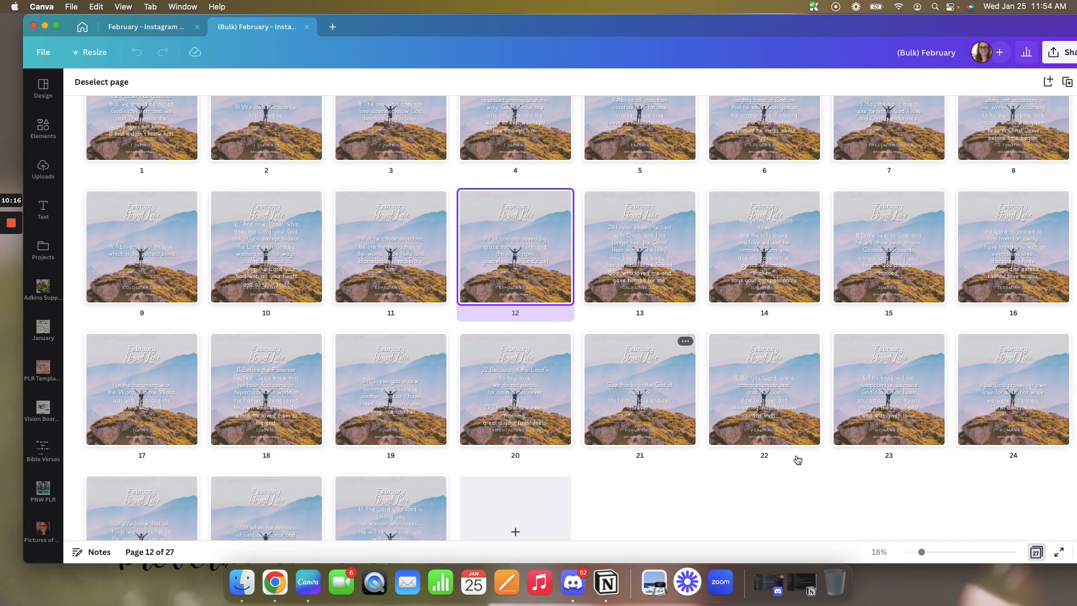
scroll(796, 459, down, 2)
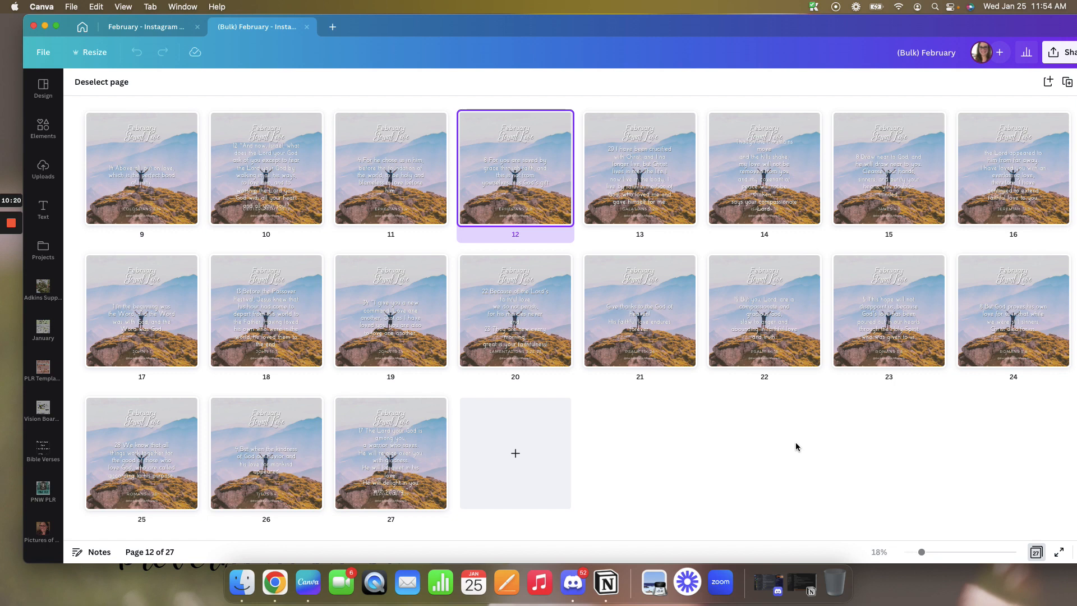
scroll(795, 443, up, 4)
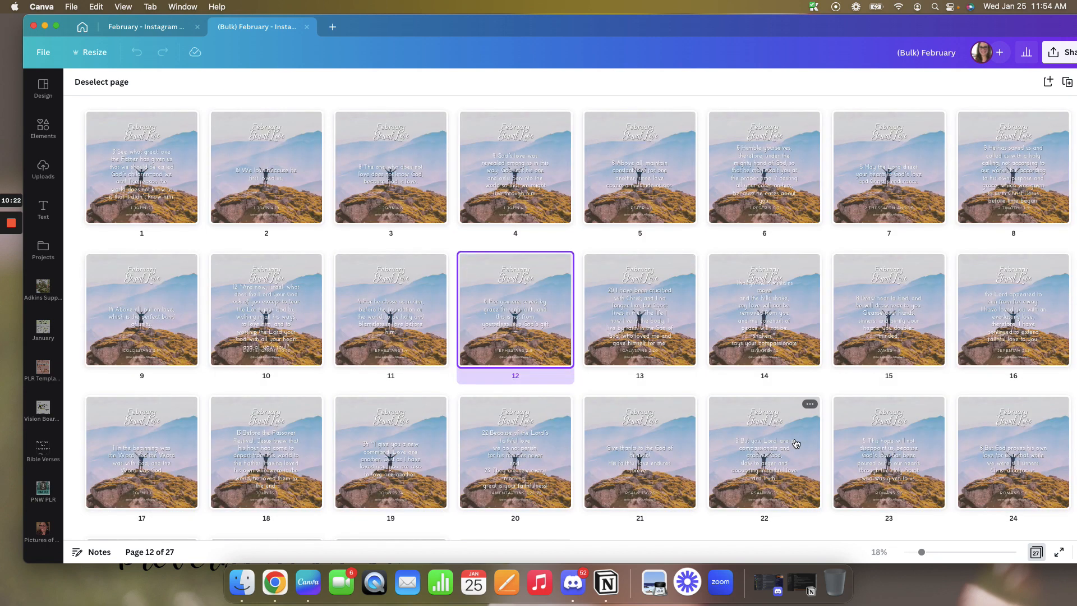
scroll(796, 443, down, 3)
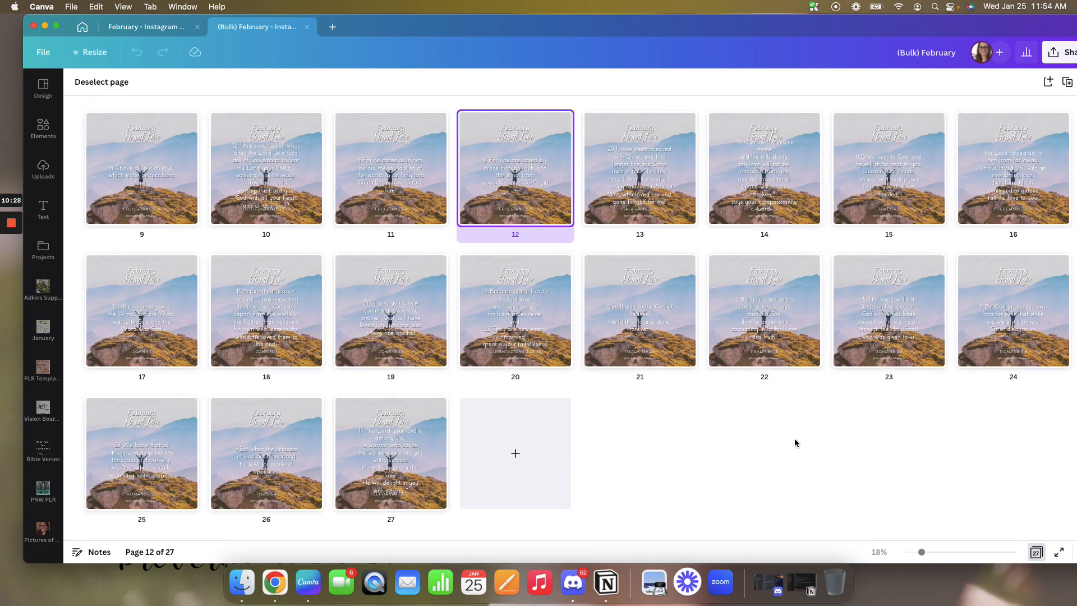
scroll(794, 438, up, 3)
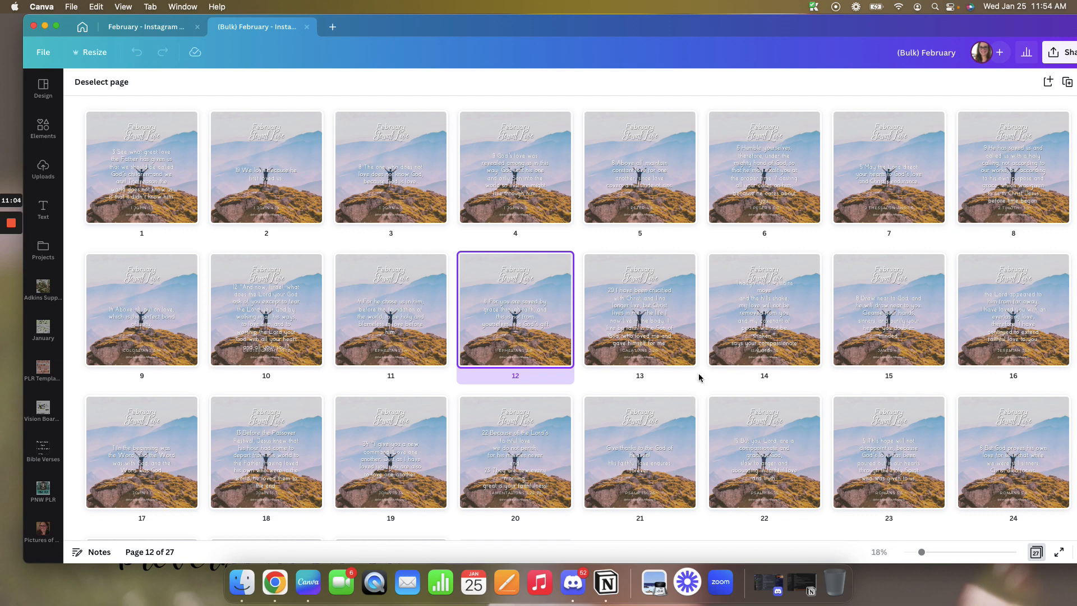
scroll(704, 376, down, 3)
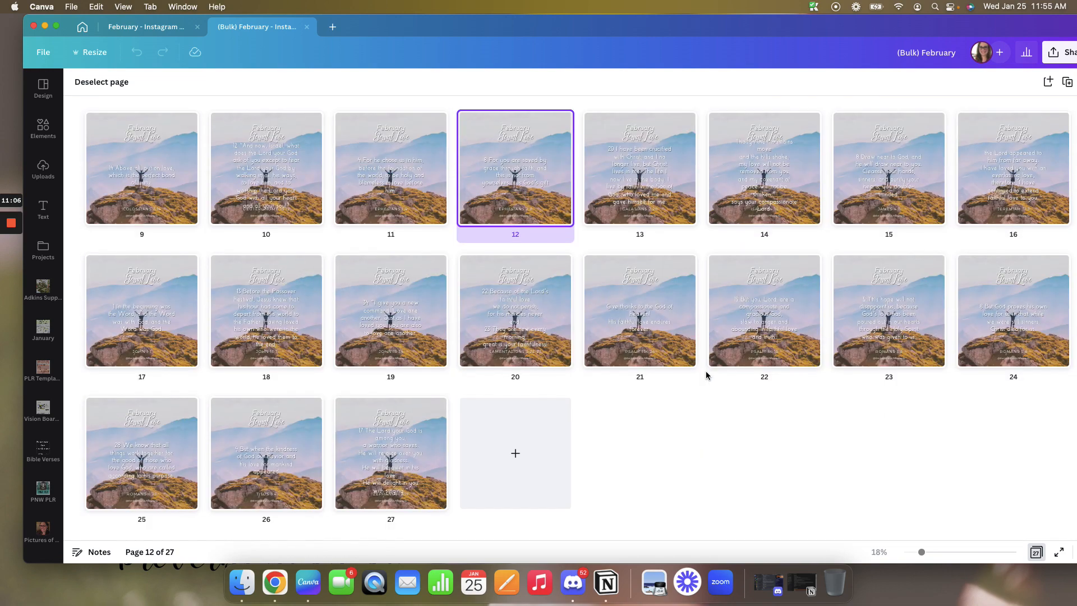
click(1036, 552)
scroll(419, 283, up, 20)
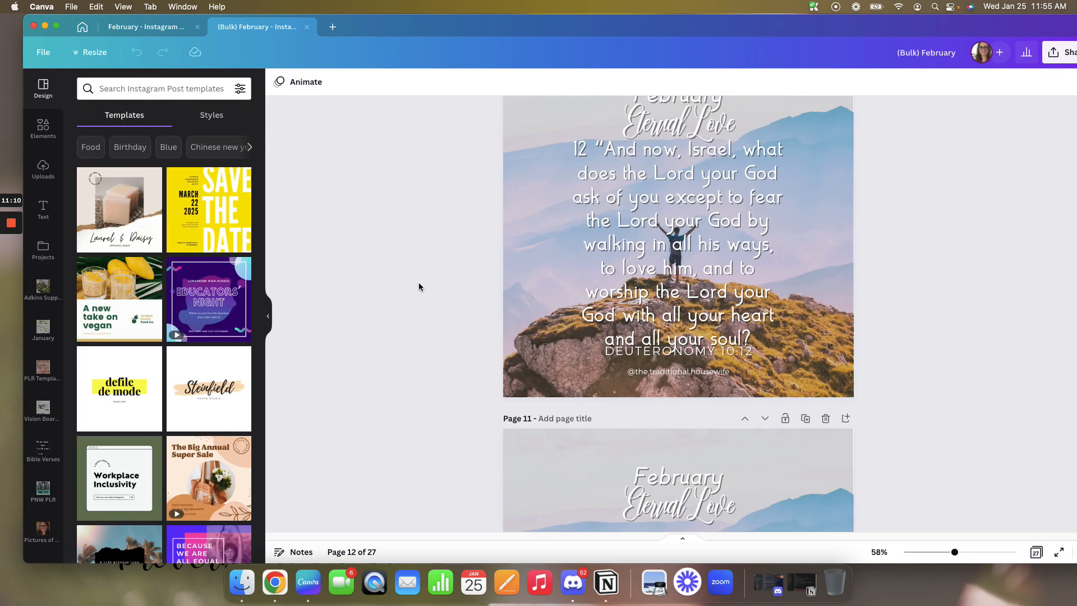
Duplicate the first page with the 1 John 3:1 verse and check the copy against the original.
scroll(418, 286, up, 20)
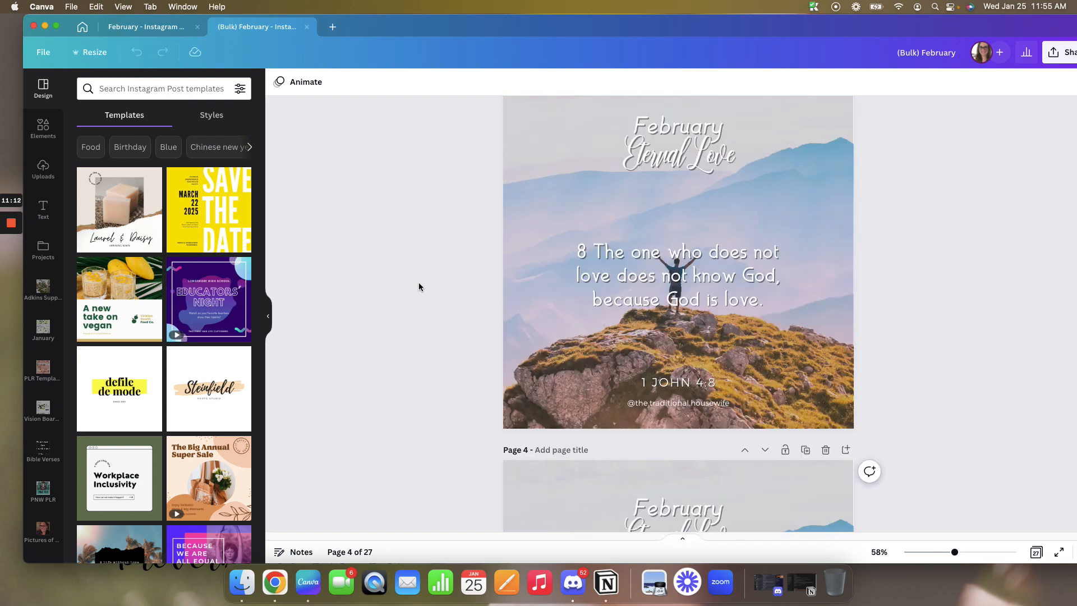
scroll(419, 288, up, 3)
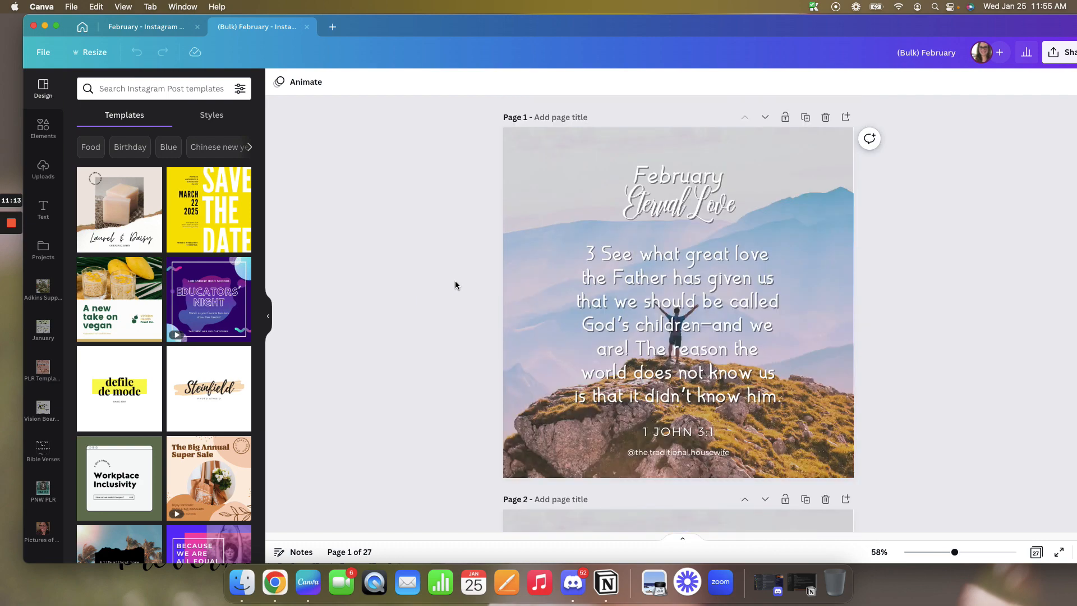
click(805, 118)
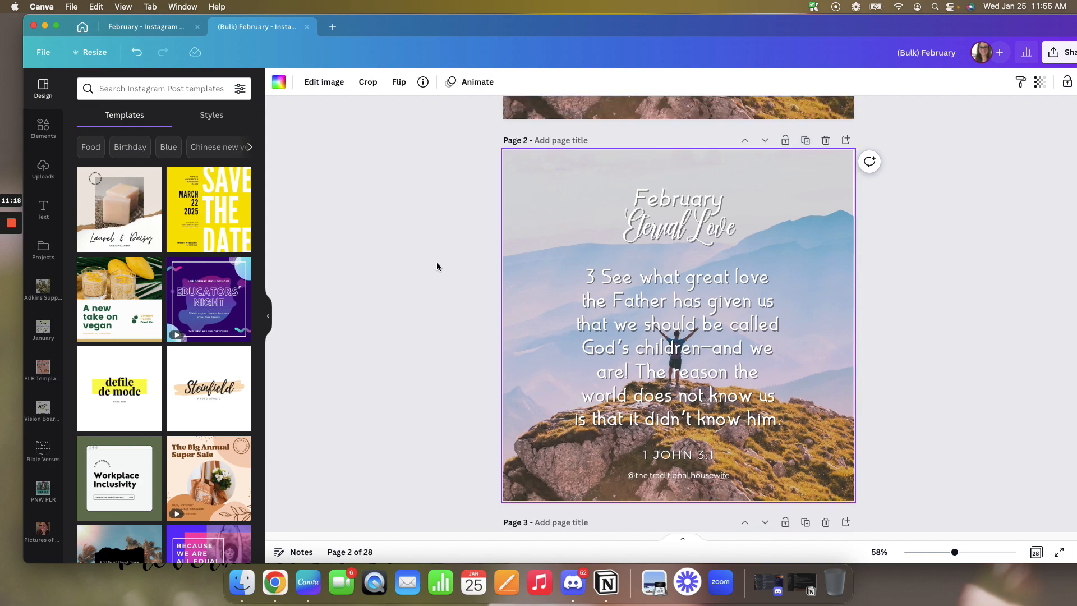
scroll(437, 266, down, 4)
scroll(652, 293, up, 15)
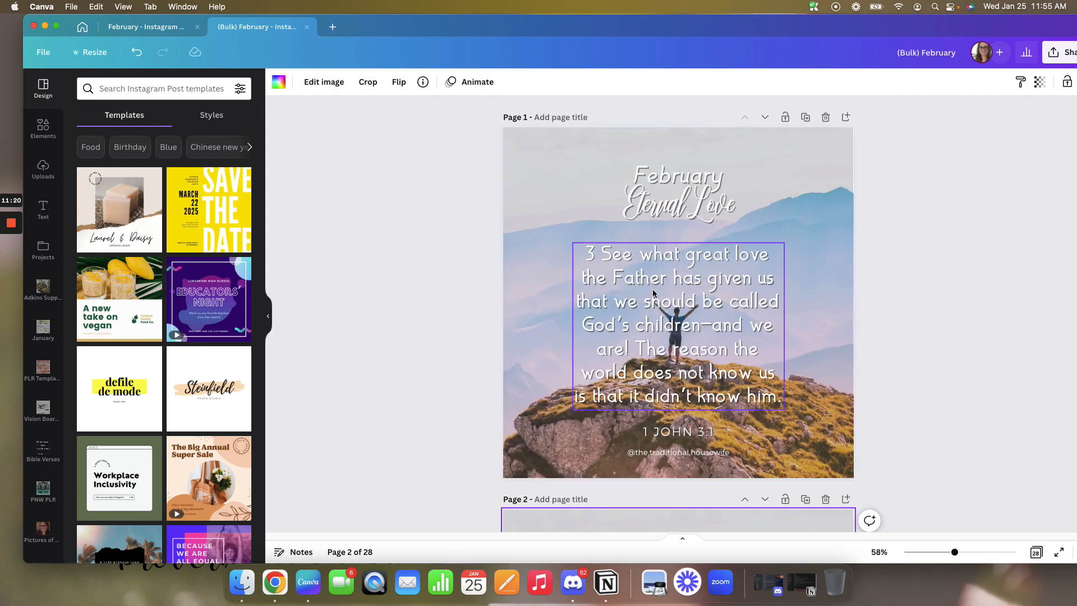
scroll(652, 293, down, 5)
scroll(654, 295, up, 5)
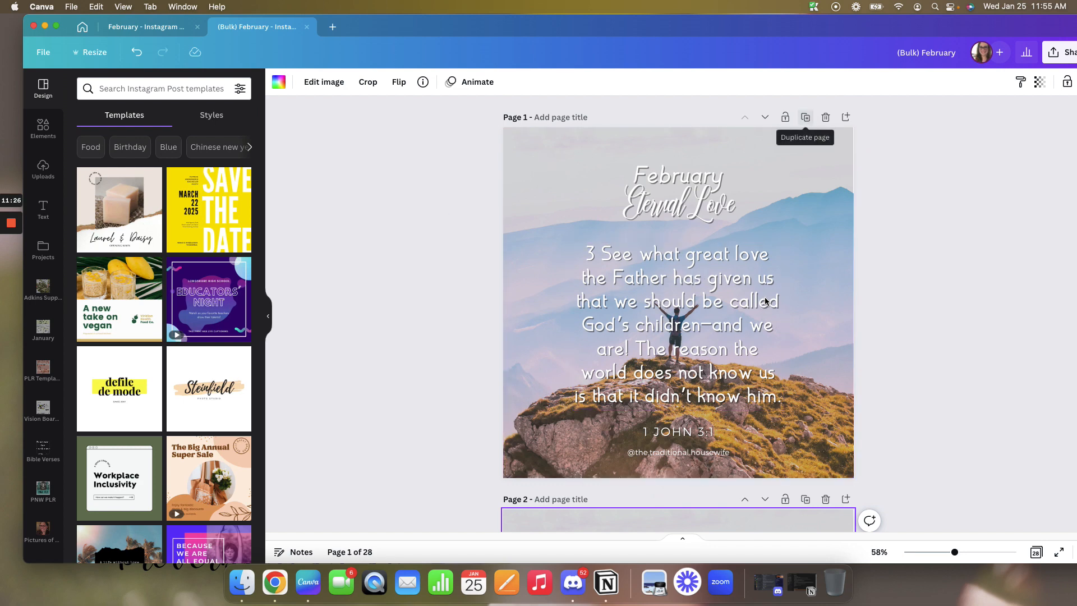
Replace the content of page 1 with the saved February design from the projects, giving it the 1 Corinthians 13:13 verse.
scroll(766, 302, down, 5)
scroll(729, 337, up, 5)
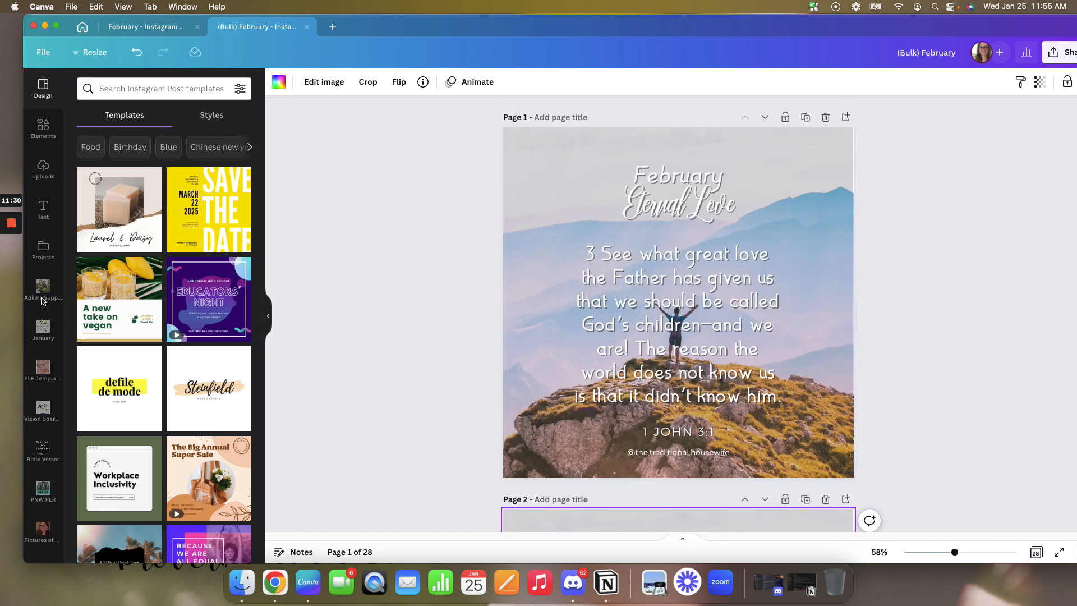
click(45, 252)
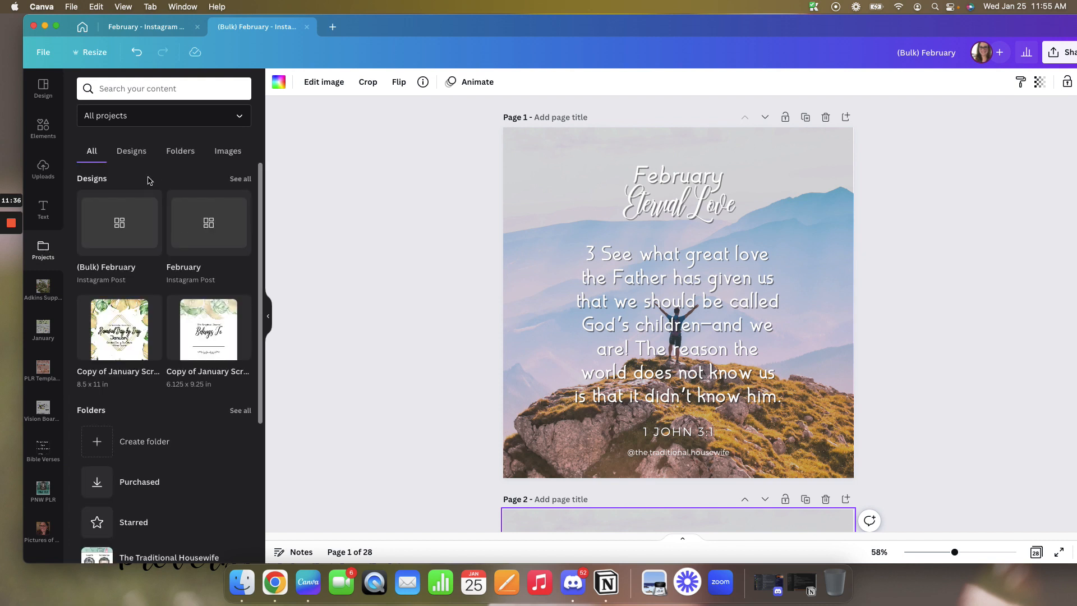
click(208, 226)
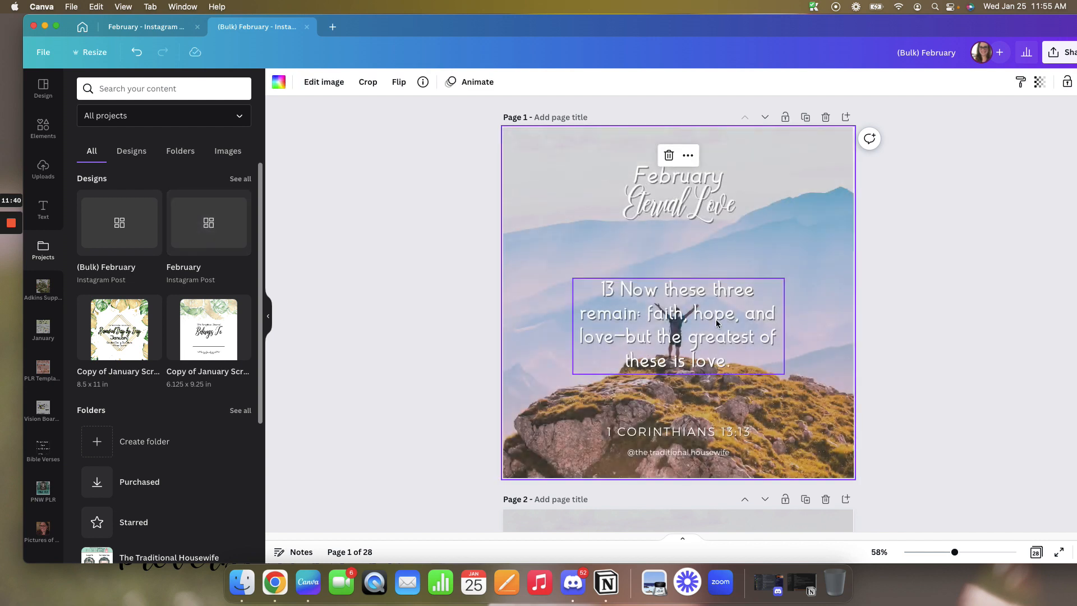
Compare the original February design with page 1 of the bulk-created one, and check the verses on its first pages.
click(168, 27)
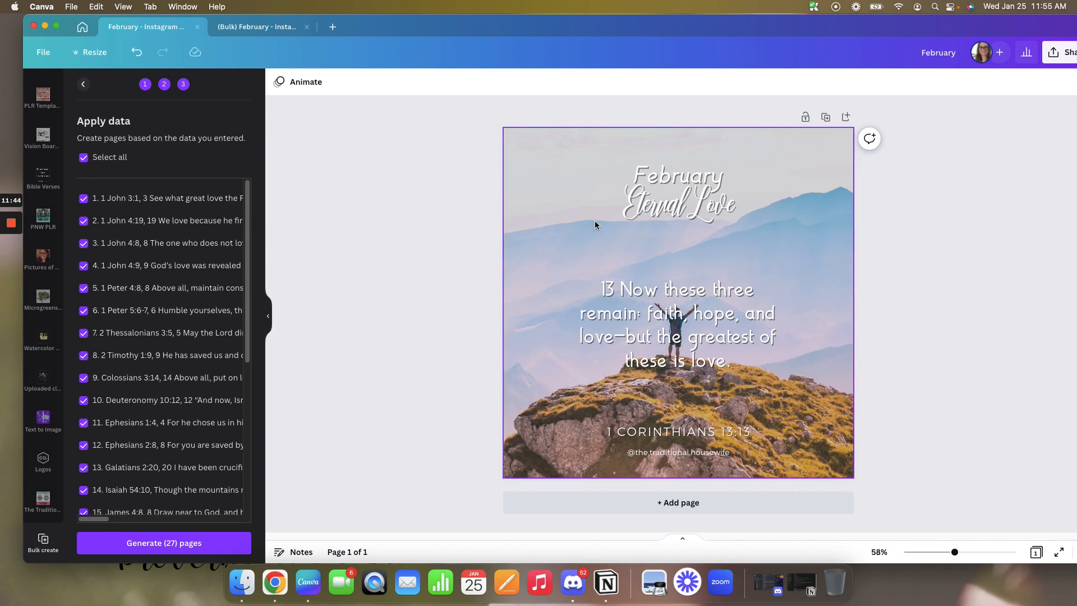
click(265, 32)
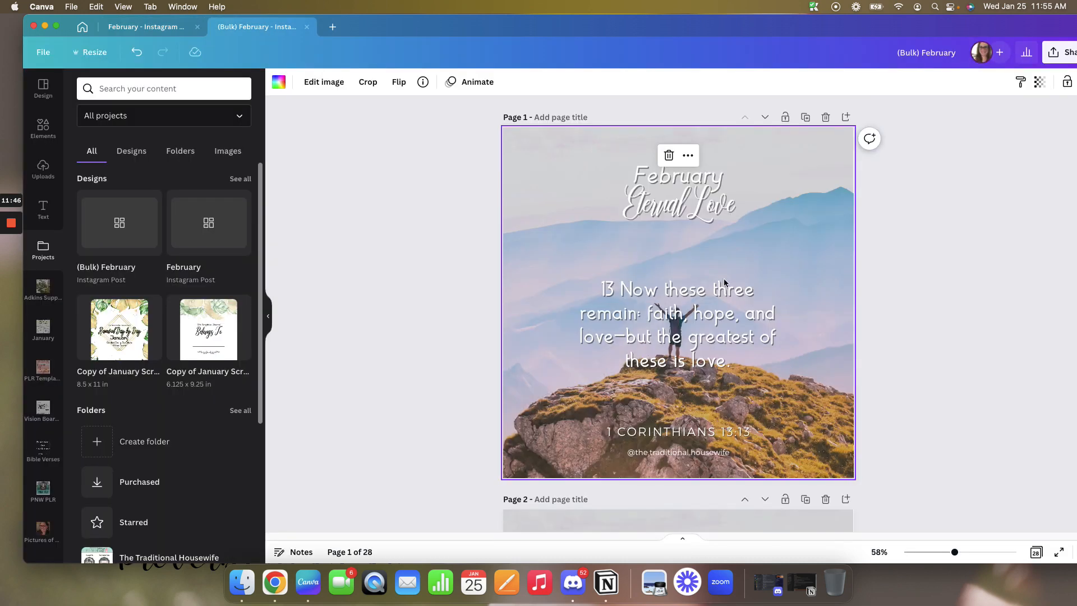
scroll(423, 290, down, 10)
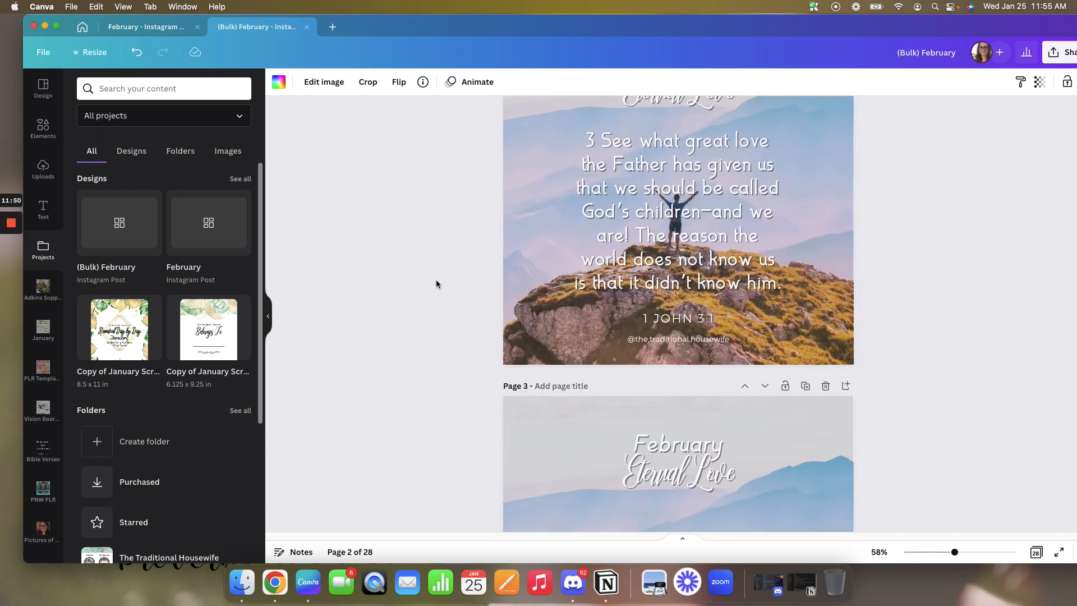
scroll(436, 283, up, 10)
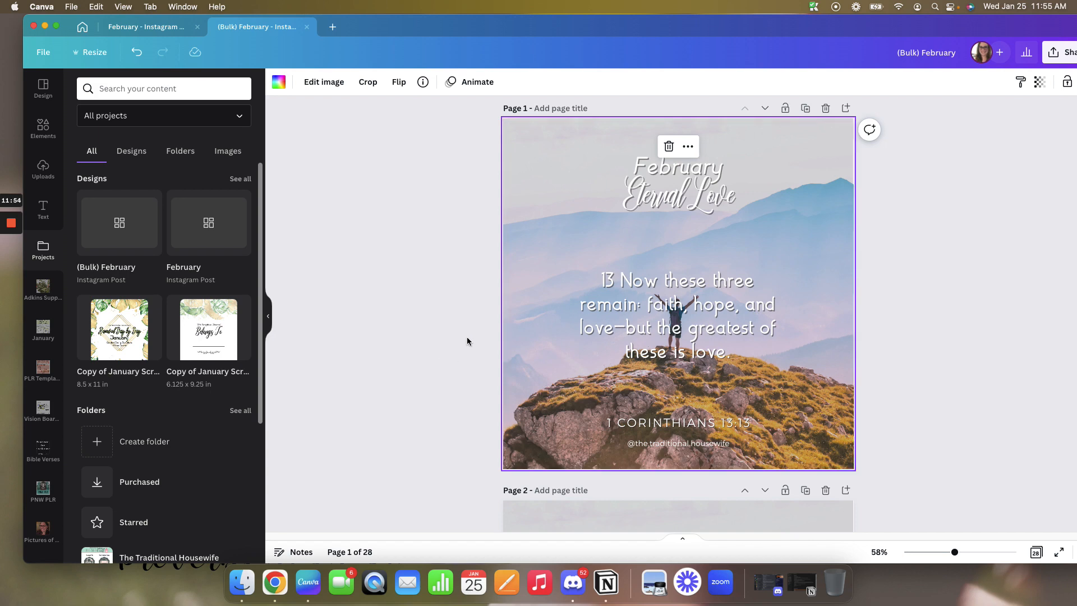
scroll(457, 335, down, 6)
scroll(460, 327, up, 6)
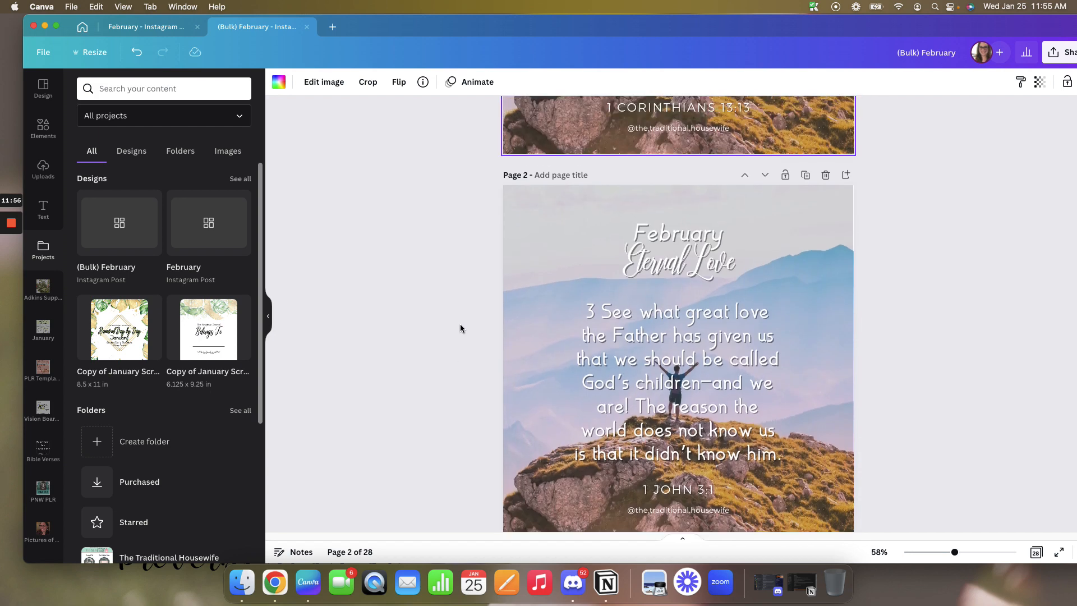